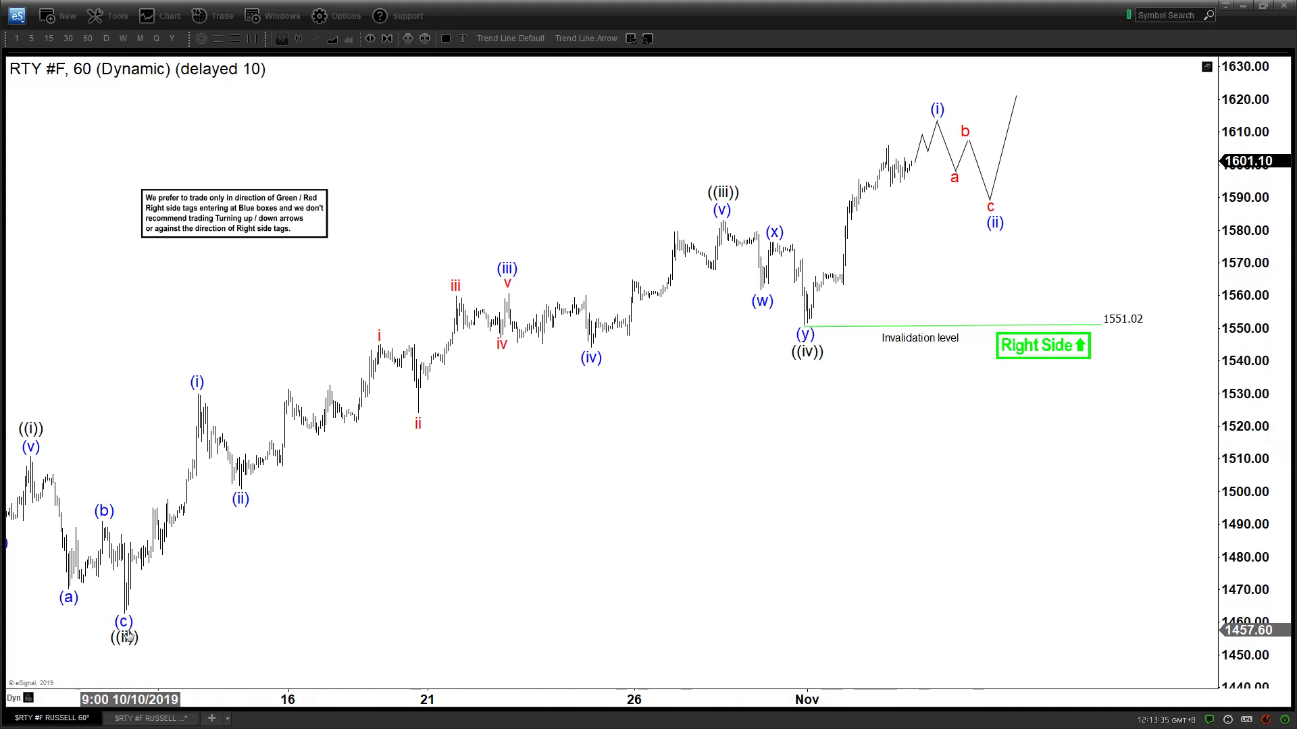
Pan the hourly RTY chart back so the wave count from early October is framed.
drag(405, 552, 507, 541)
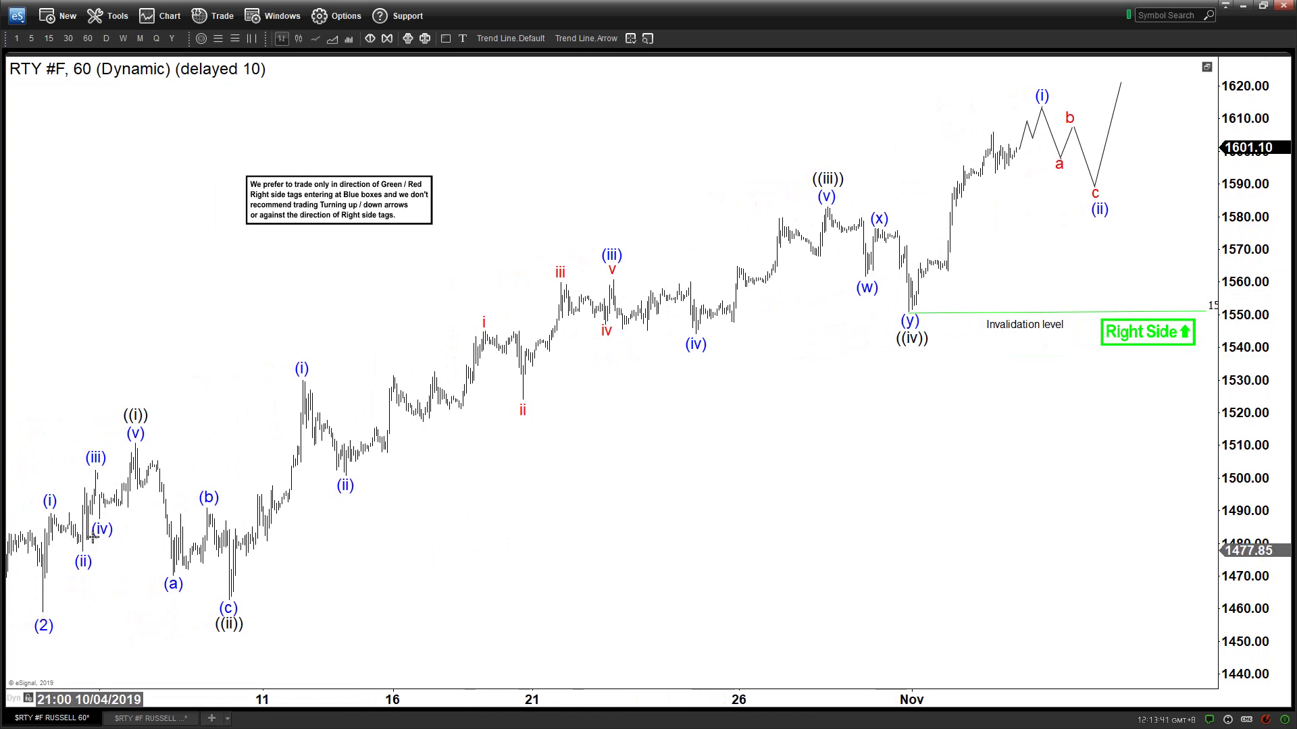
drag(405, 501, 200, 613)
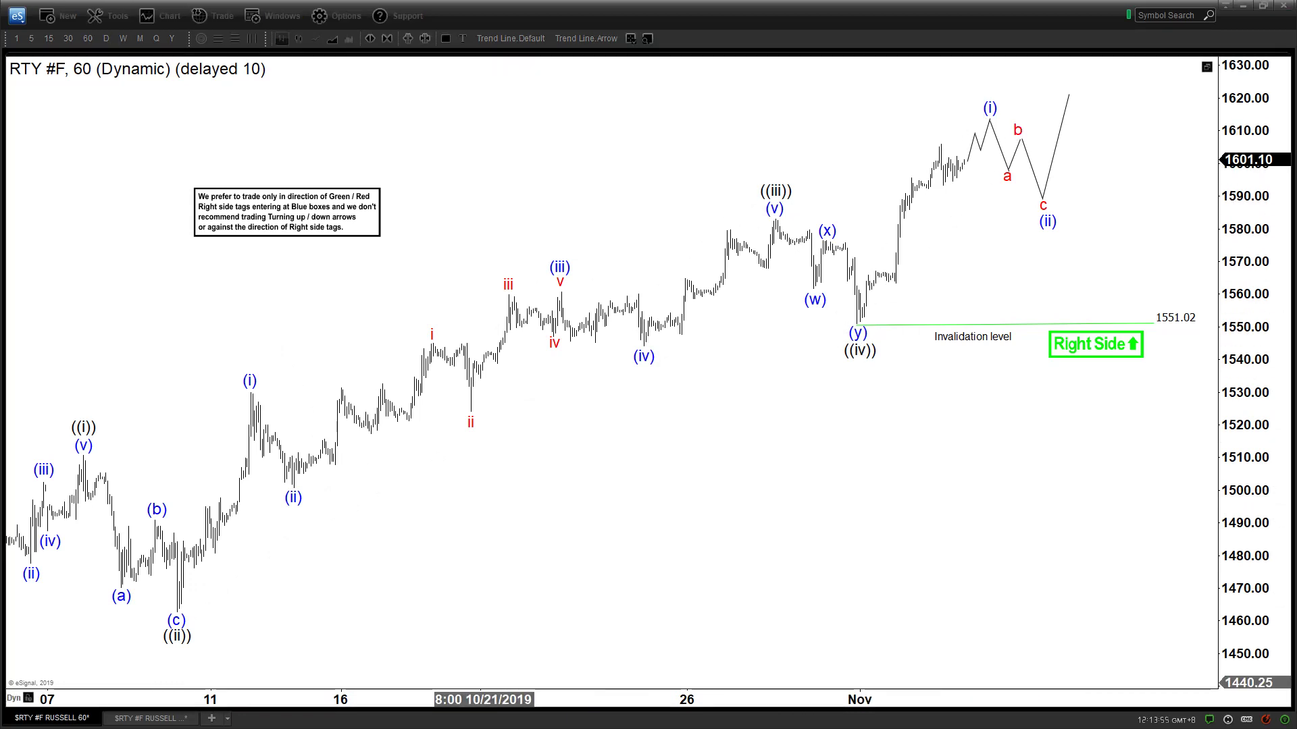
click(483, 682)
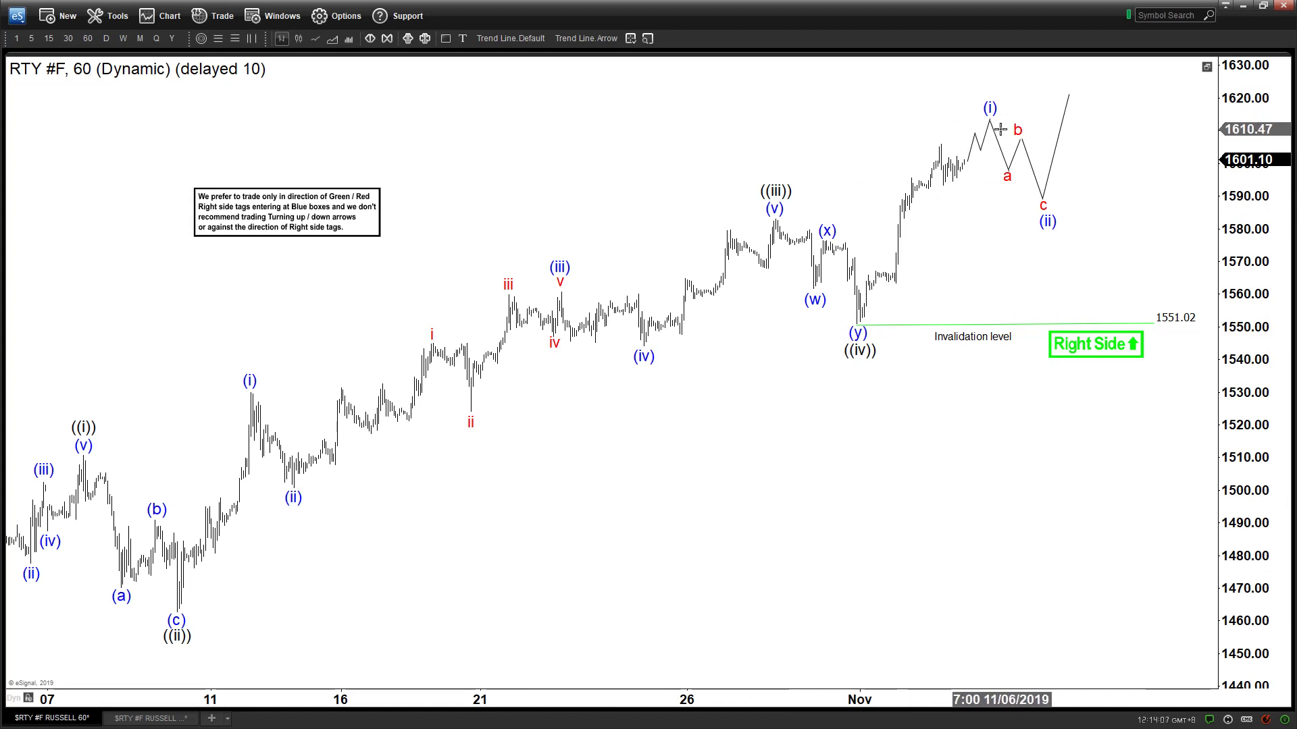
Place a ((v)) wave label above the latest peak and bring the (2) low into view.
click(989, 86)
drag(995, 86, 998, 85)
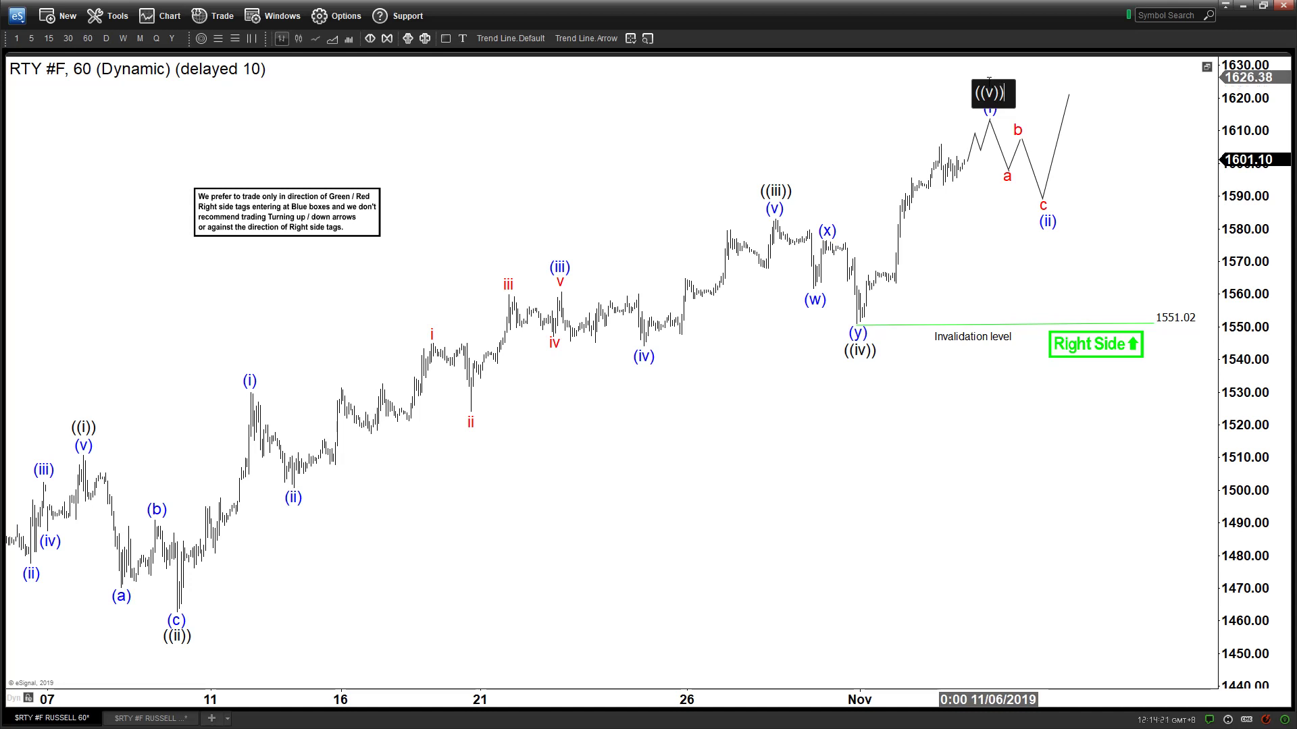
drag(891, 136, 924, 140)
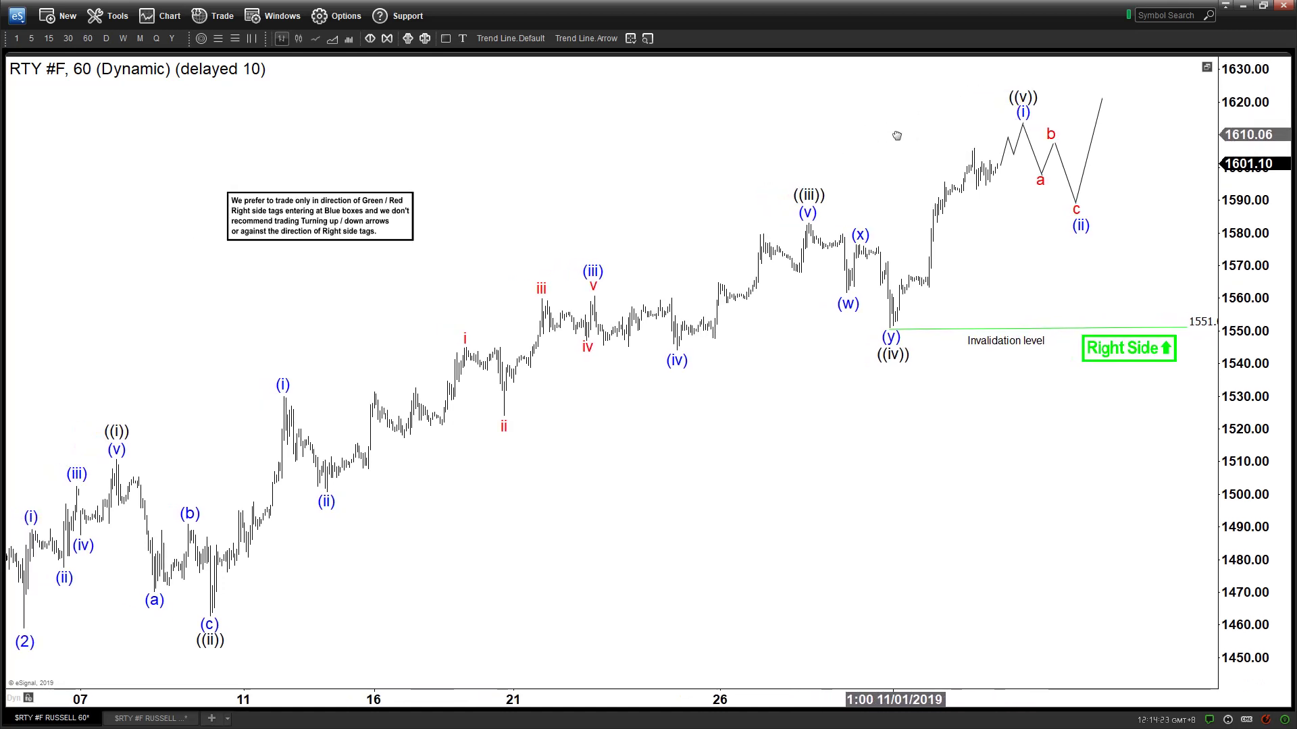
Draw a trial arrow from the ((v)) top toward the invalidation line, then discard it.
click(579, 37)
drag(1030, 126, 1052, 312)
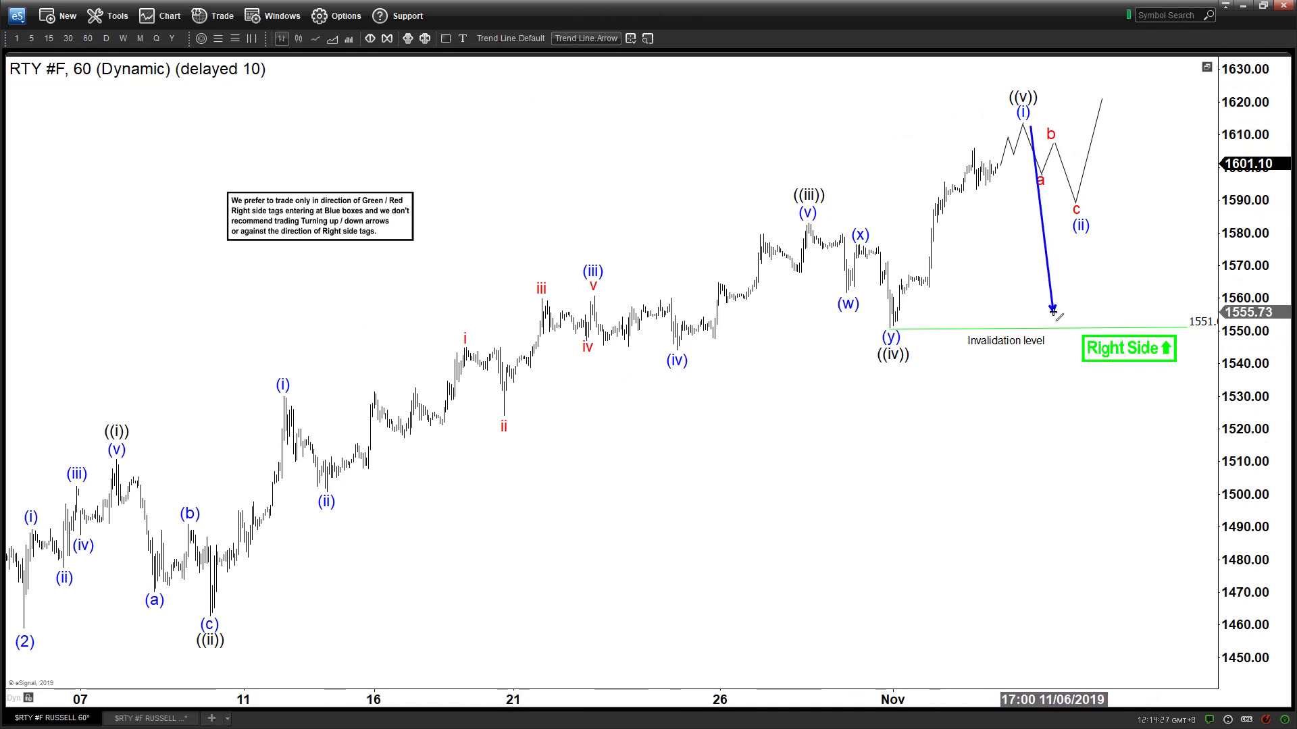
key(Escape)
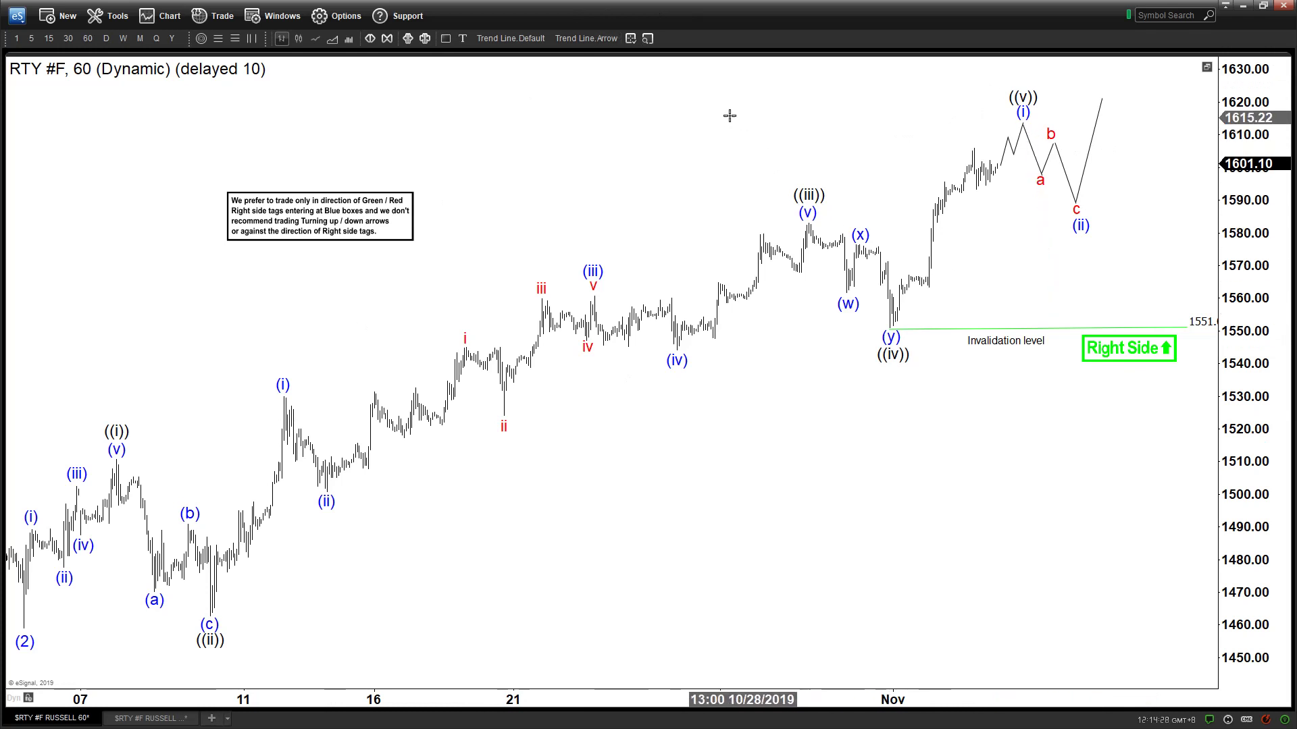
click(595, 40)
Draw an arrow from the (2) low to the ((v)) top, discard a stray arrow, and nudge the ((v)) label.
mouse_move(22, 622)
mouse_down()
mouse_move(1029, 97)
mouse_move(1049, 117)
mouse_up()
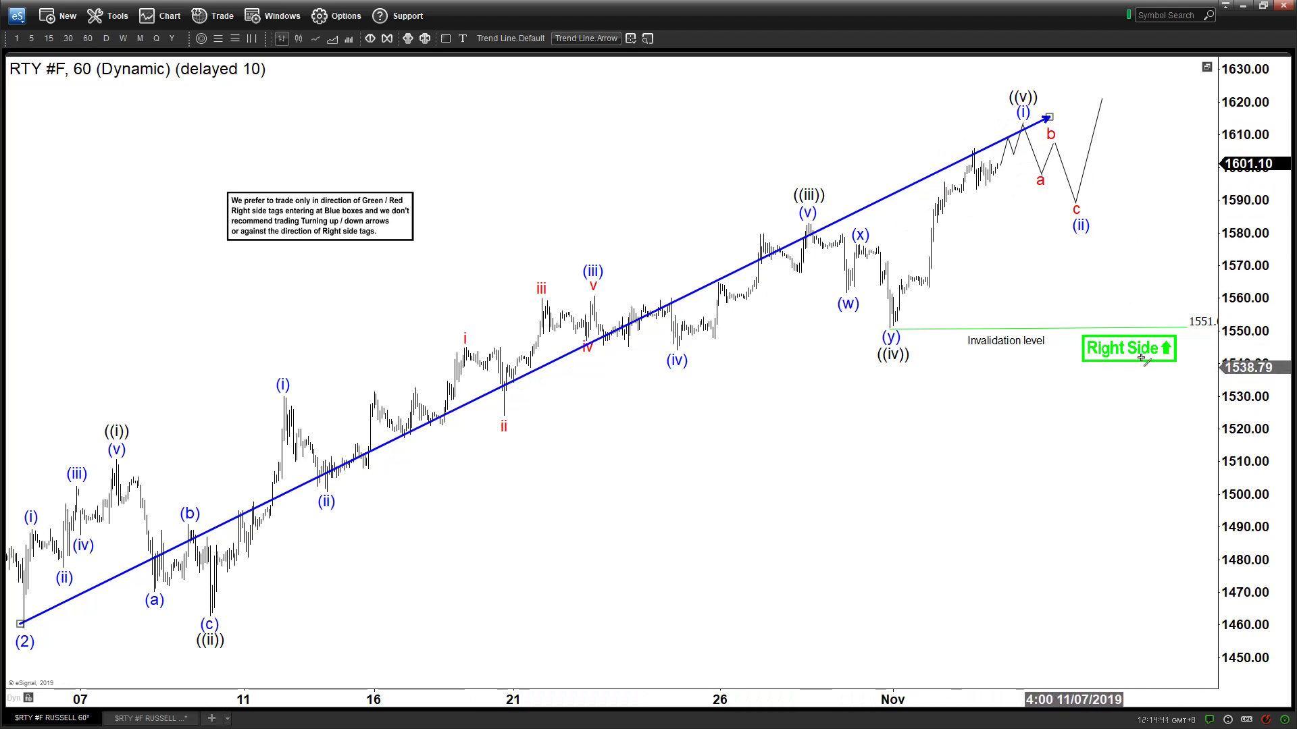
drag(1185, 383, 1200, 330)
key(Escape)
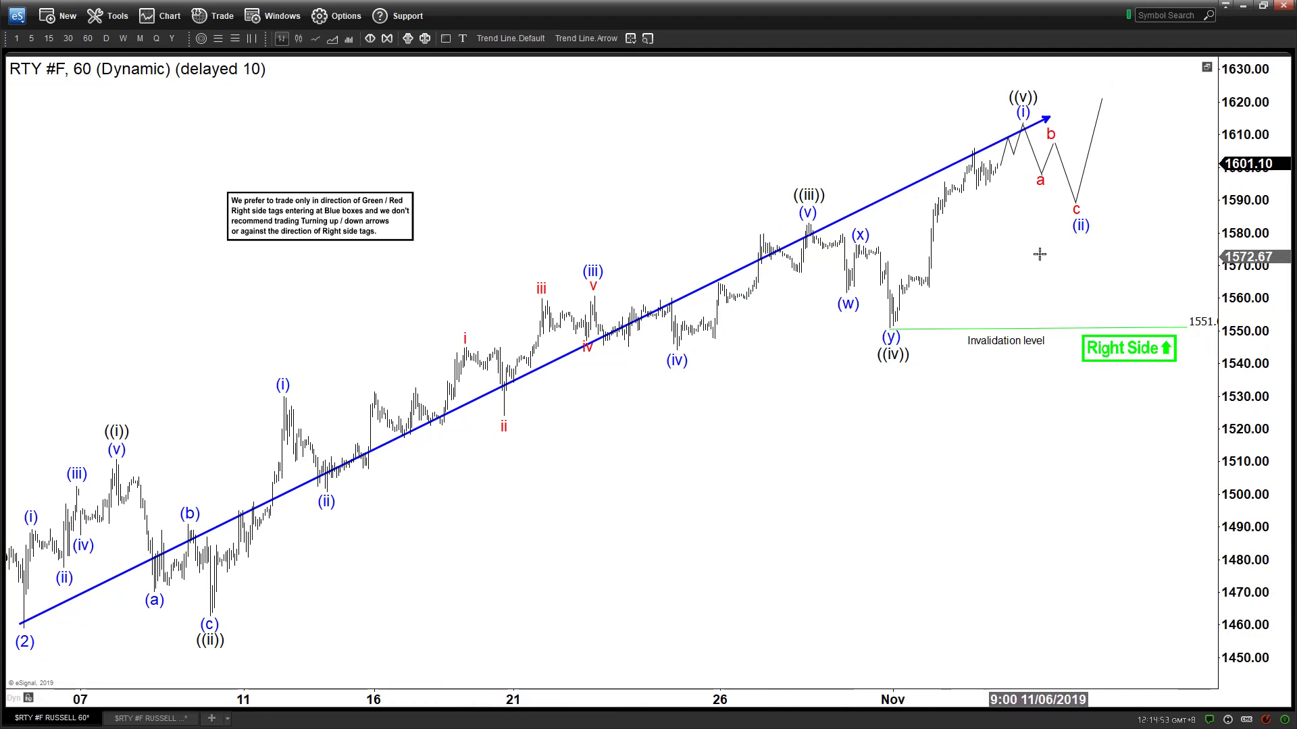
mouse_move(1039, 93)
mouse_down()
mouse_move(1009, 104)
mouse_move(1049, 89)
mouse_up()
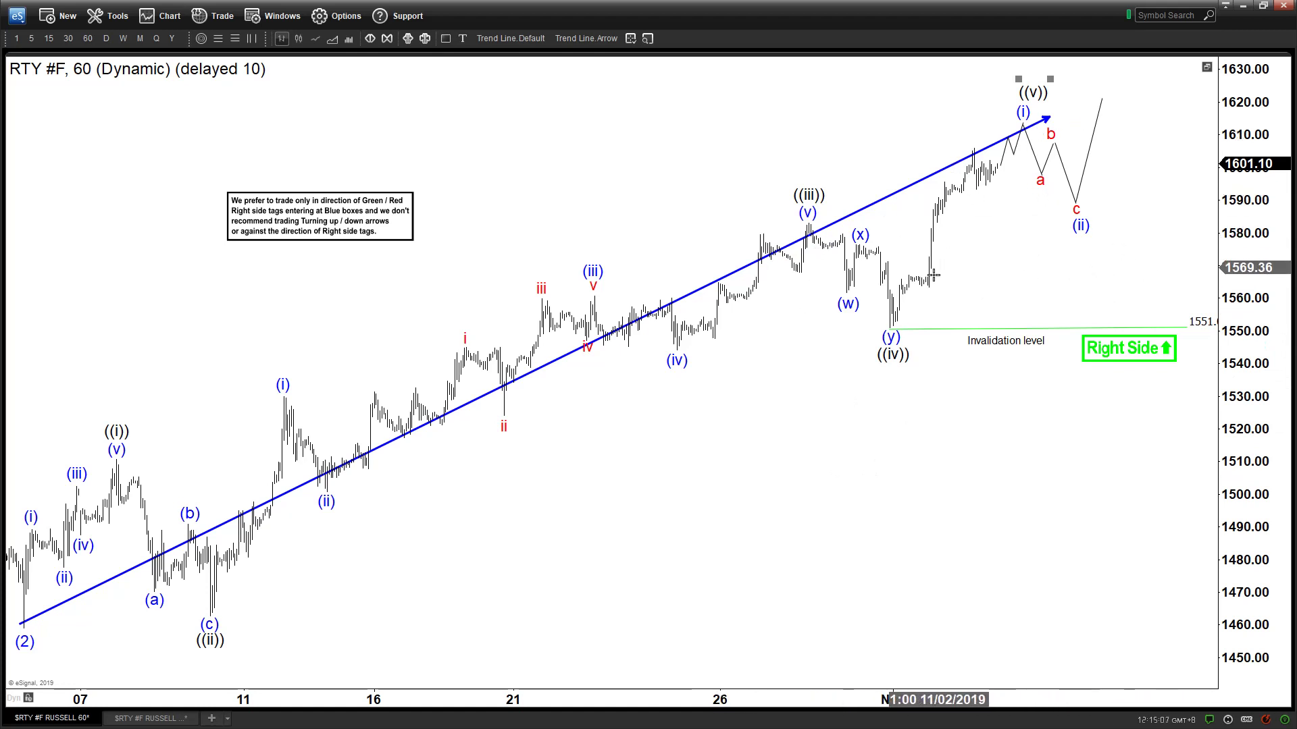
mouse_move(1041, 90)
mouse_down()
mouse_move(1001, 48)
mouse_move(770, 215)
mouse_move(882, 182)
mouse_move(1033, 92)
mouse_up()
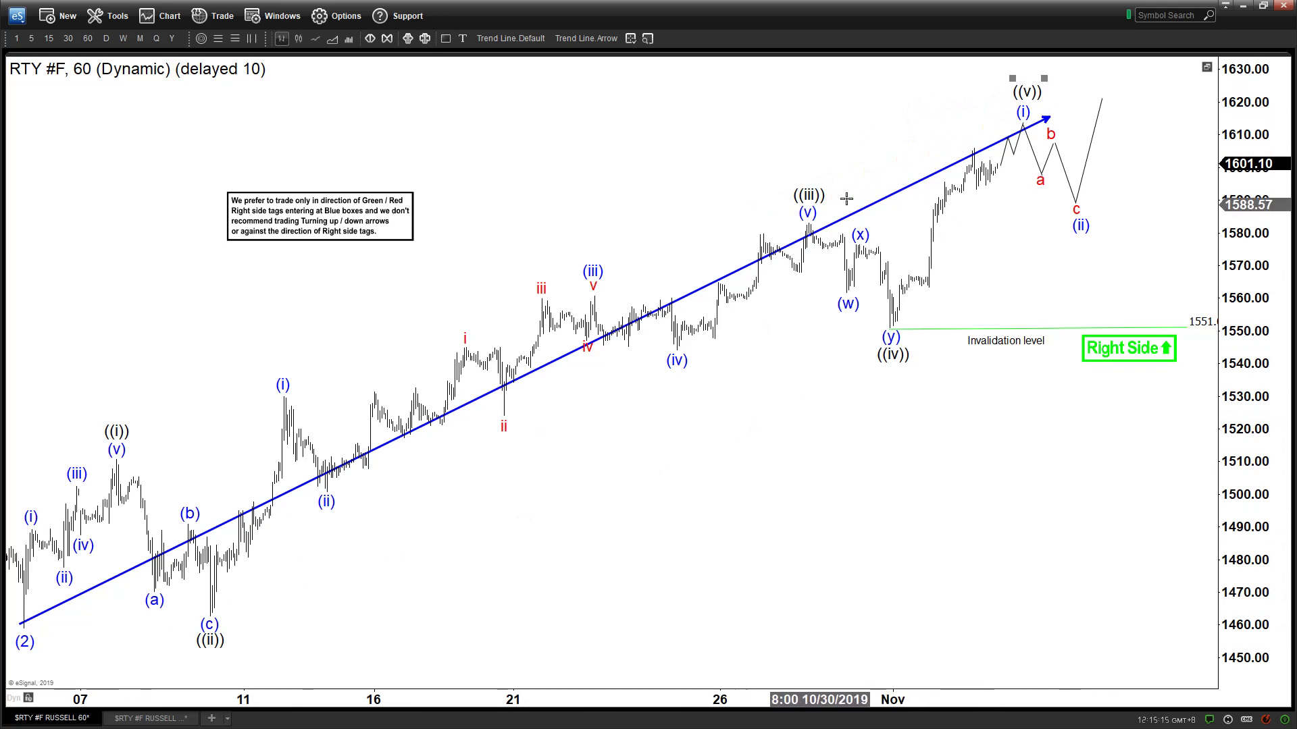
Remove the long trend line and switch to the daily Russell 2000 chart.
right_click(882, 198)
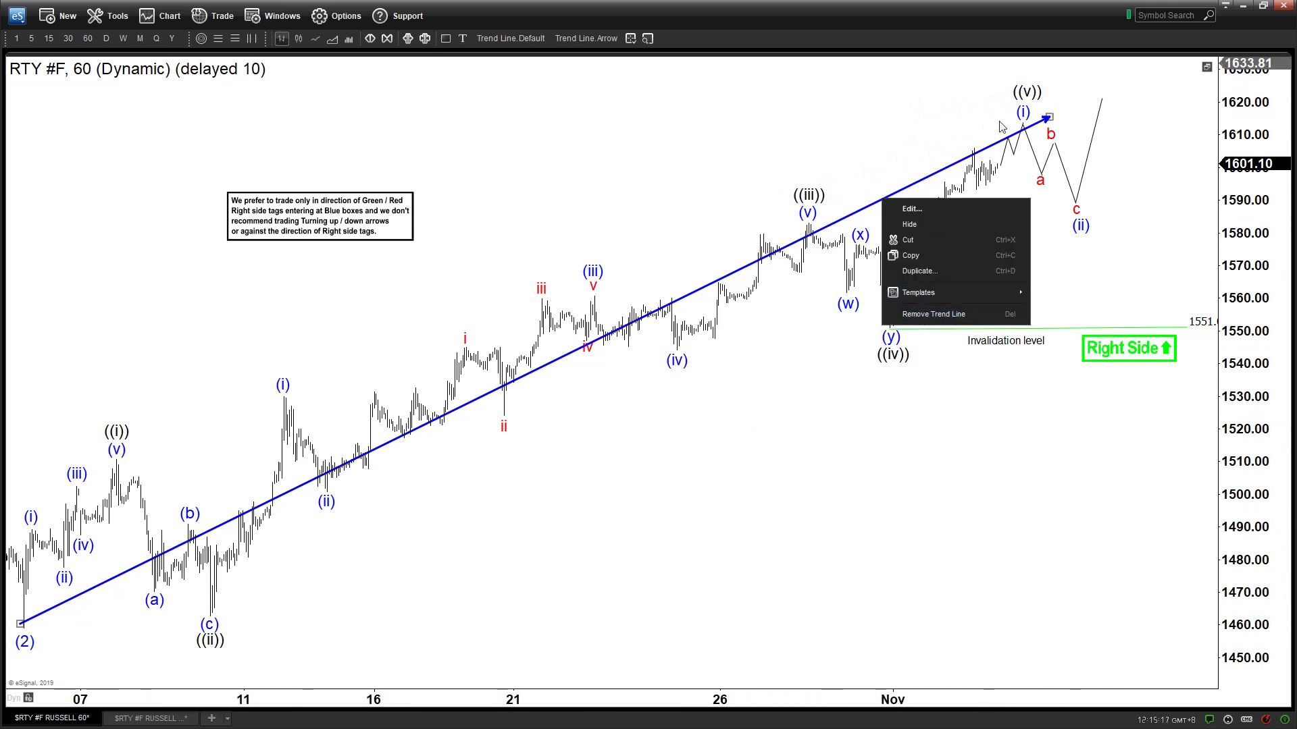
click(919, 318)
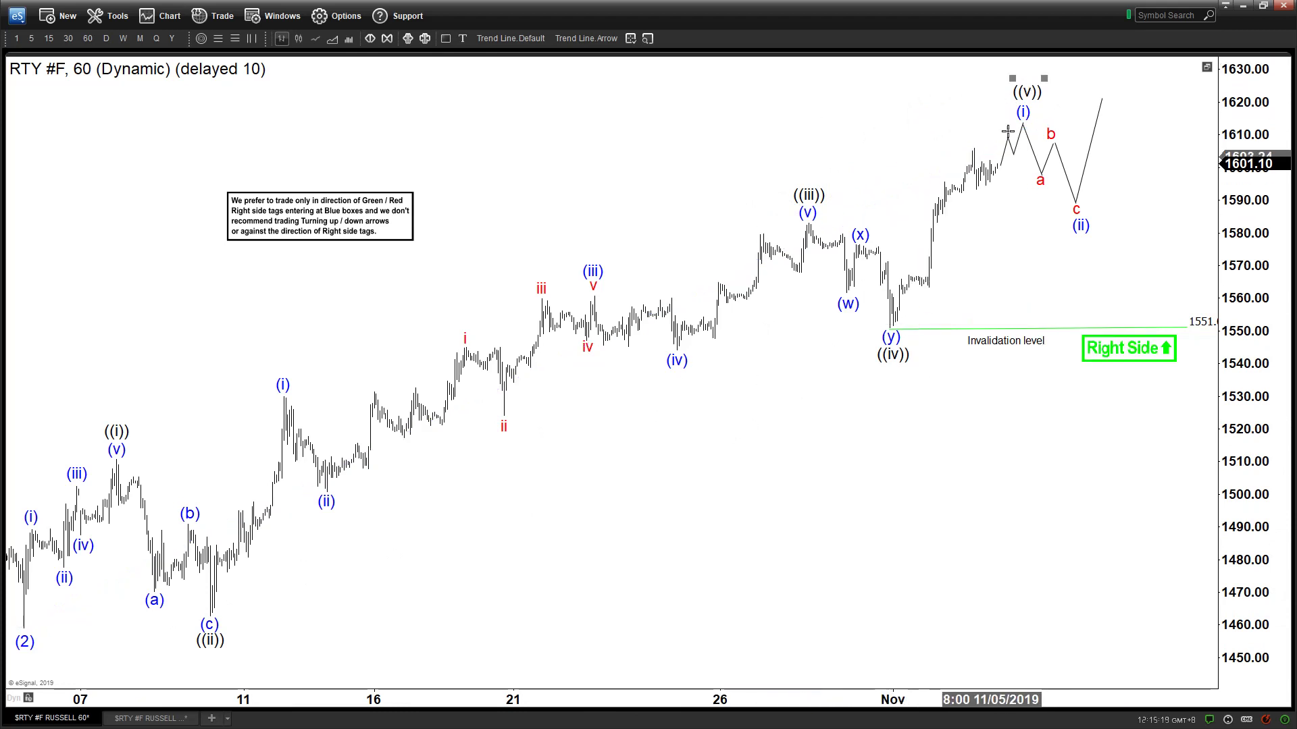
right_click(1038, 86)
click(1076, 251)
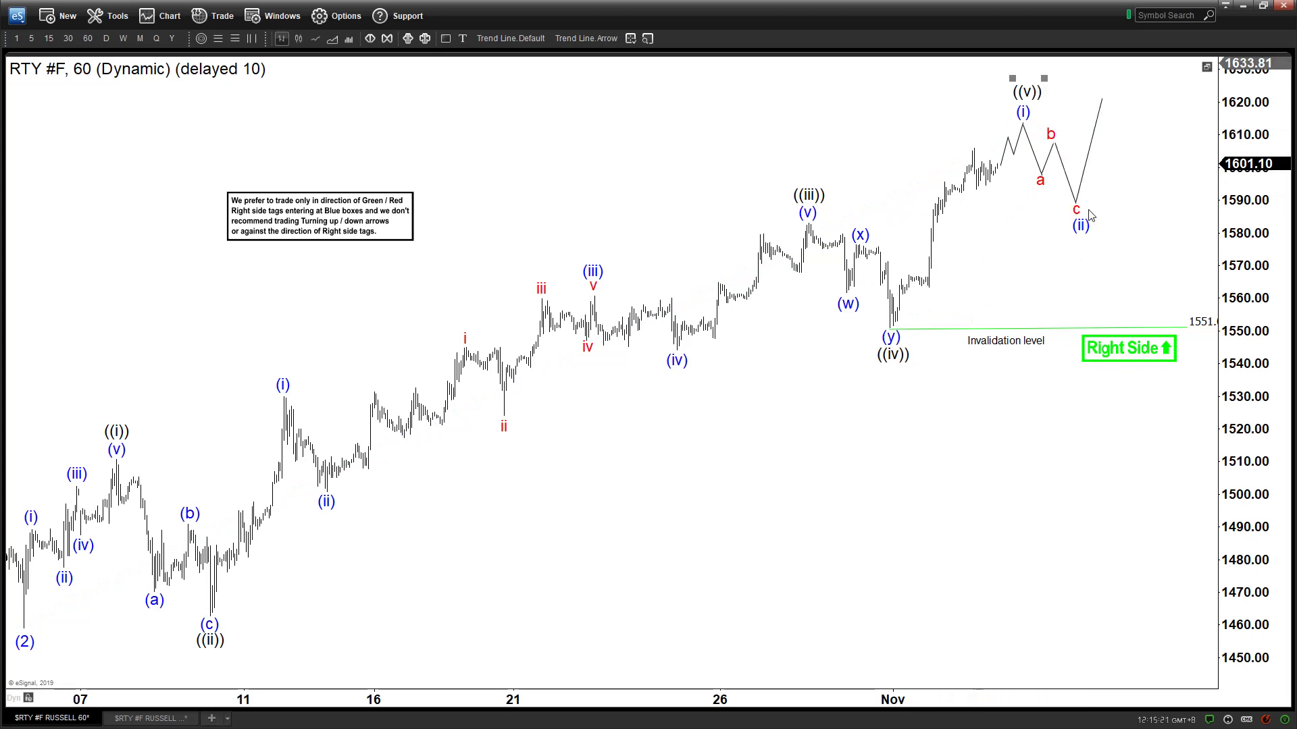
key(Delete)
click(150, 718)
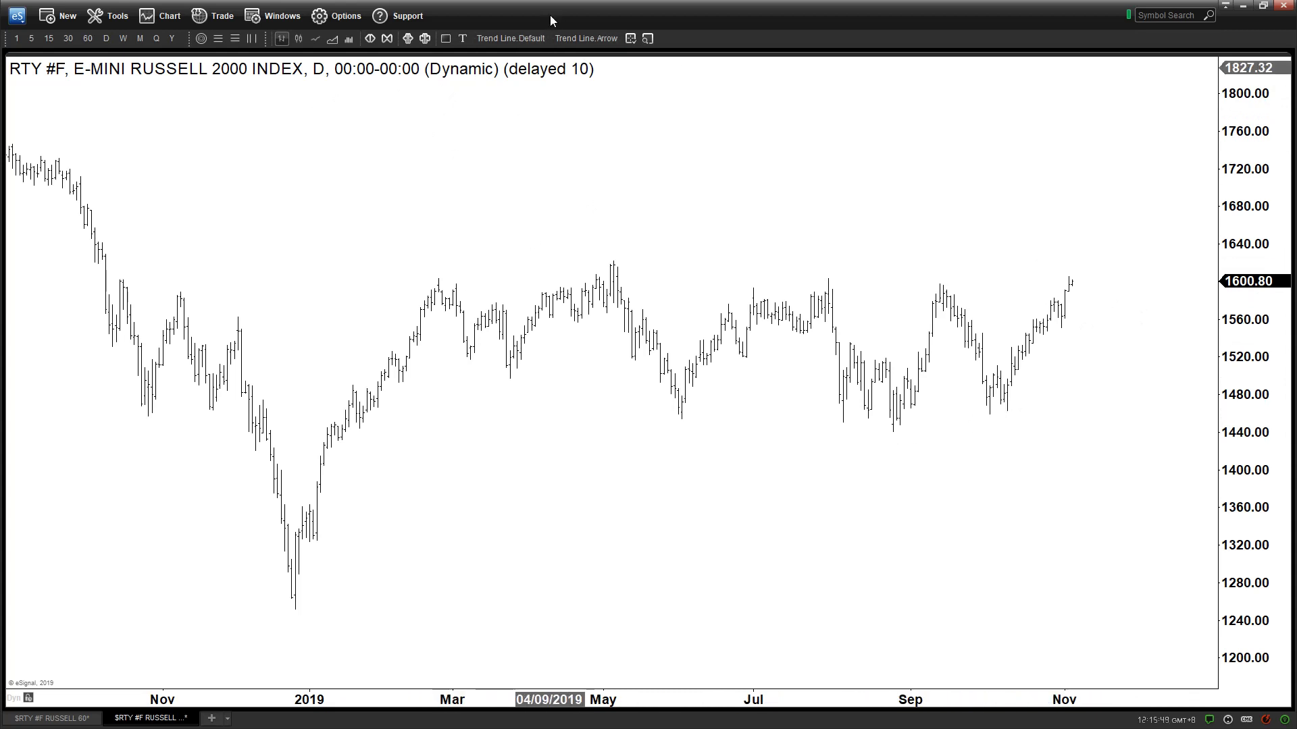
Draw a small blue arrow beside the December 2018 low.
click(585, 38)
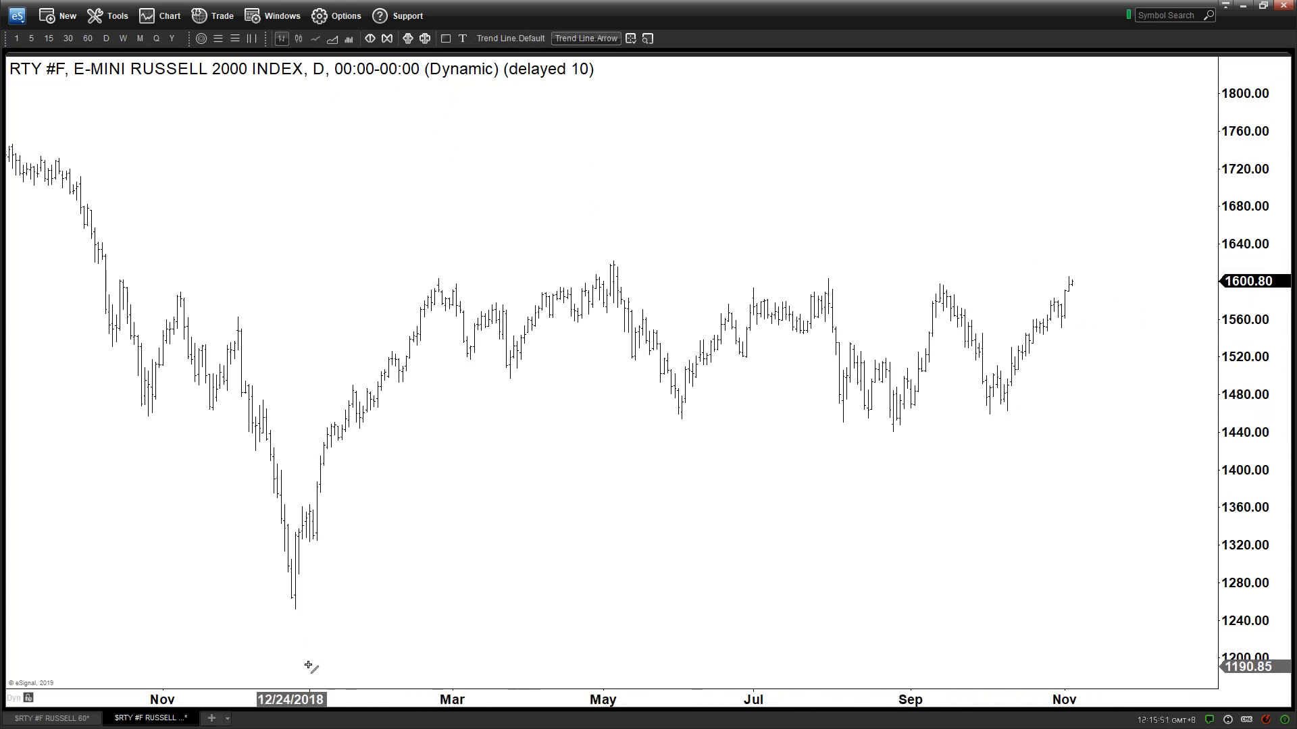
drag(327, 642, 305, 615)
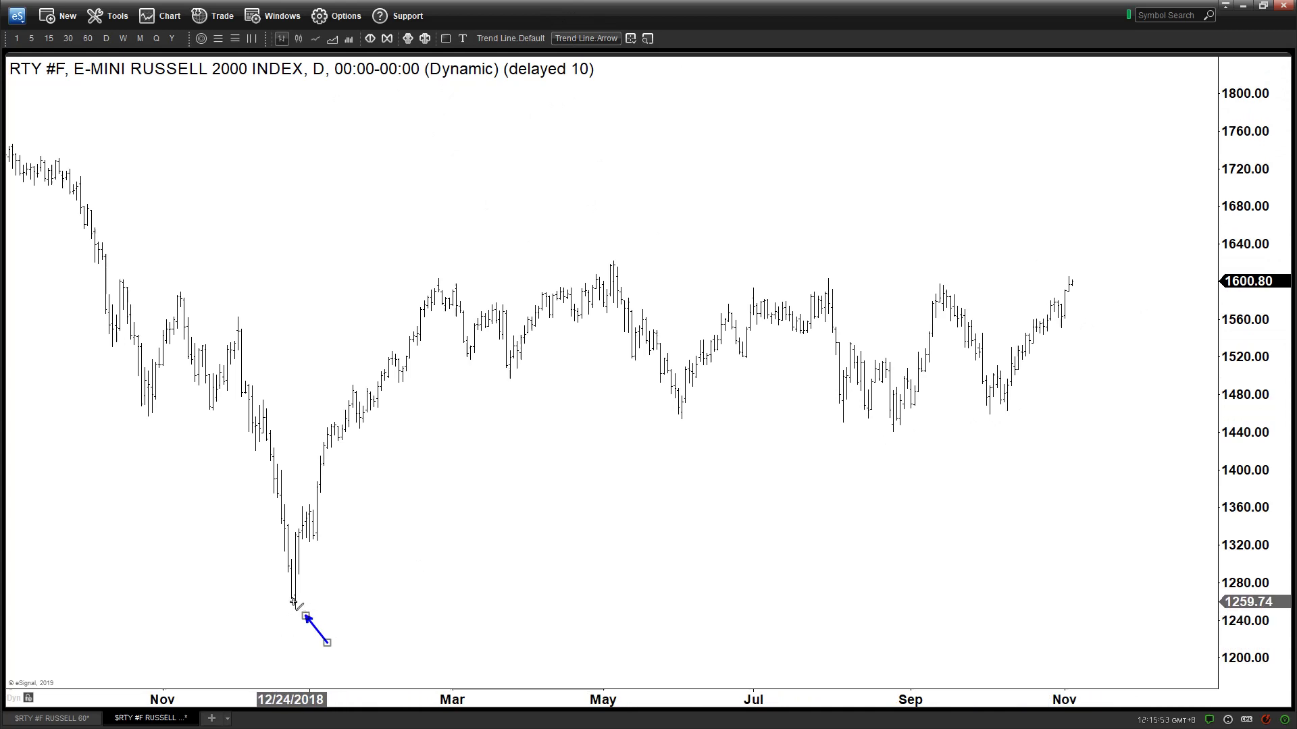
drag(319, 623, 441, 499)
Add text labels 'Dec 24, 2018' under the December low and 'Aug 26, 2019' by the August low.
click(462, 38)
click(270, 617)
text(Dec 24)
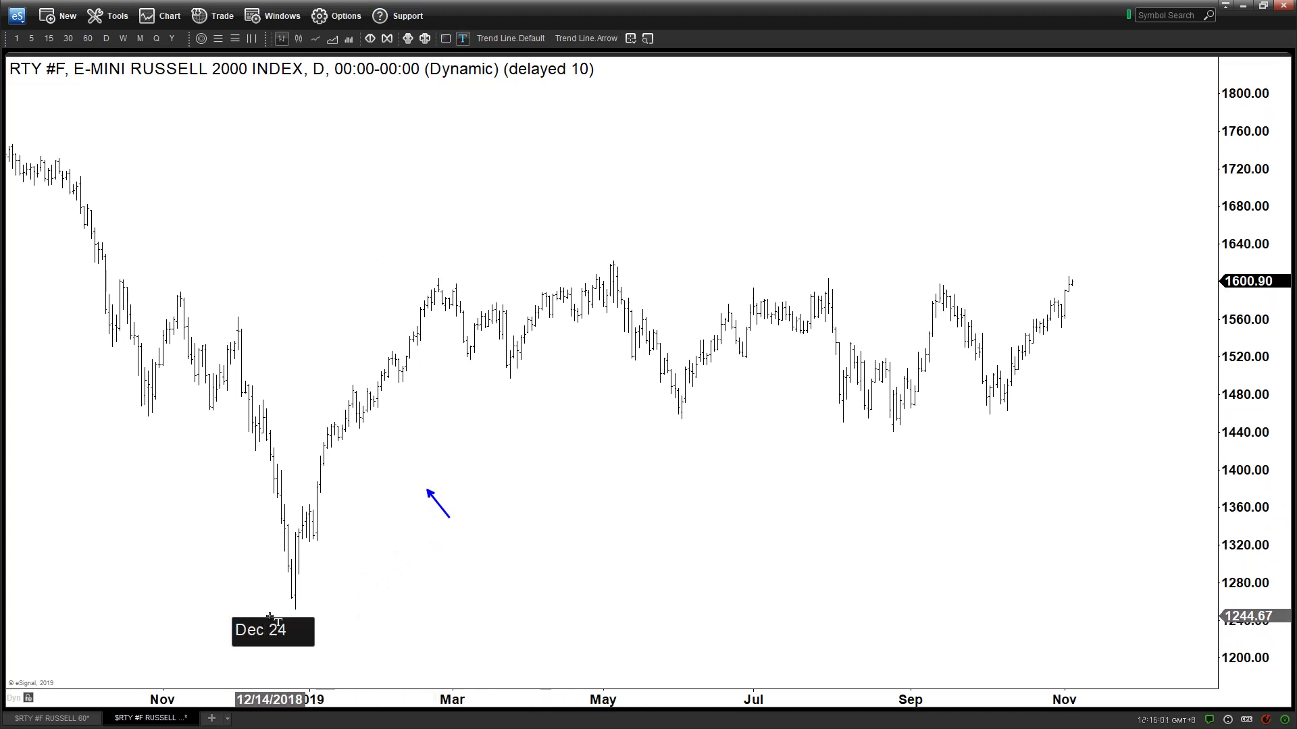
text(, 2018)
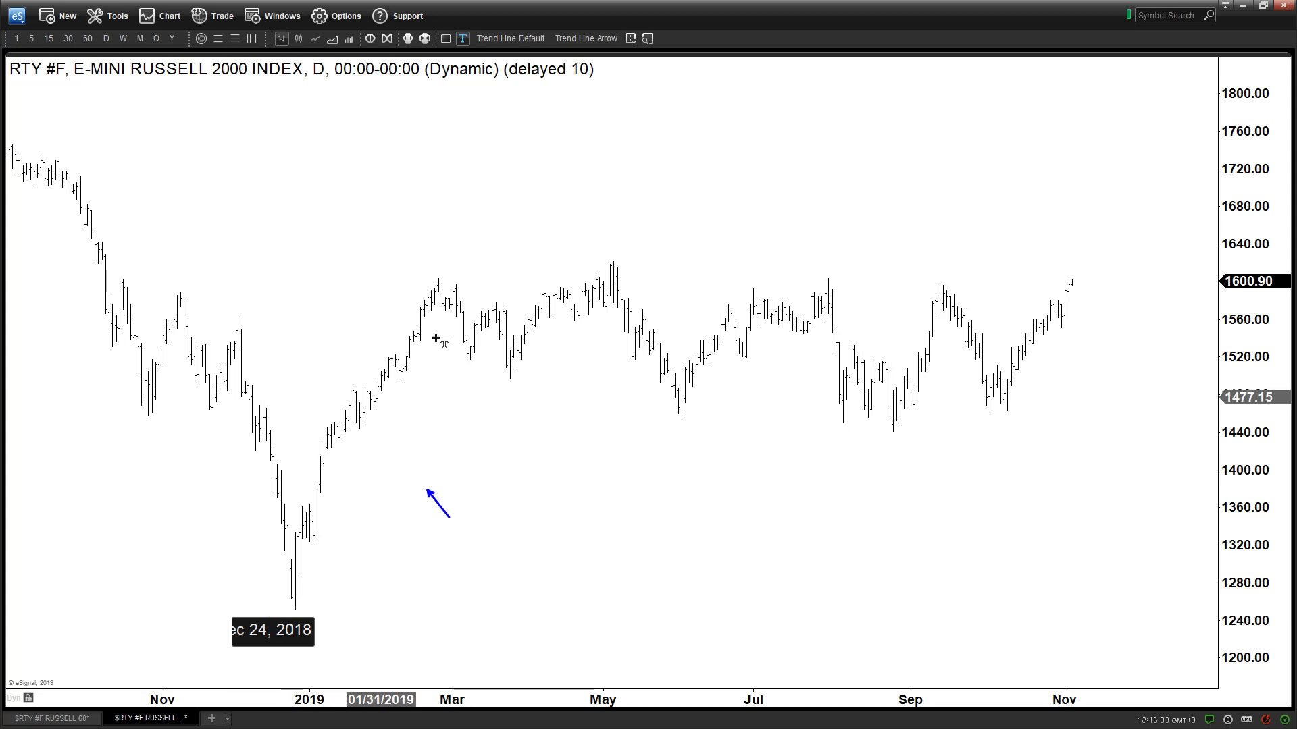
key(Return)
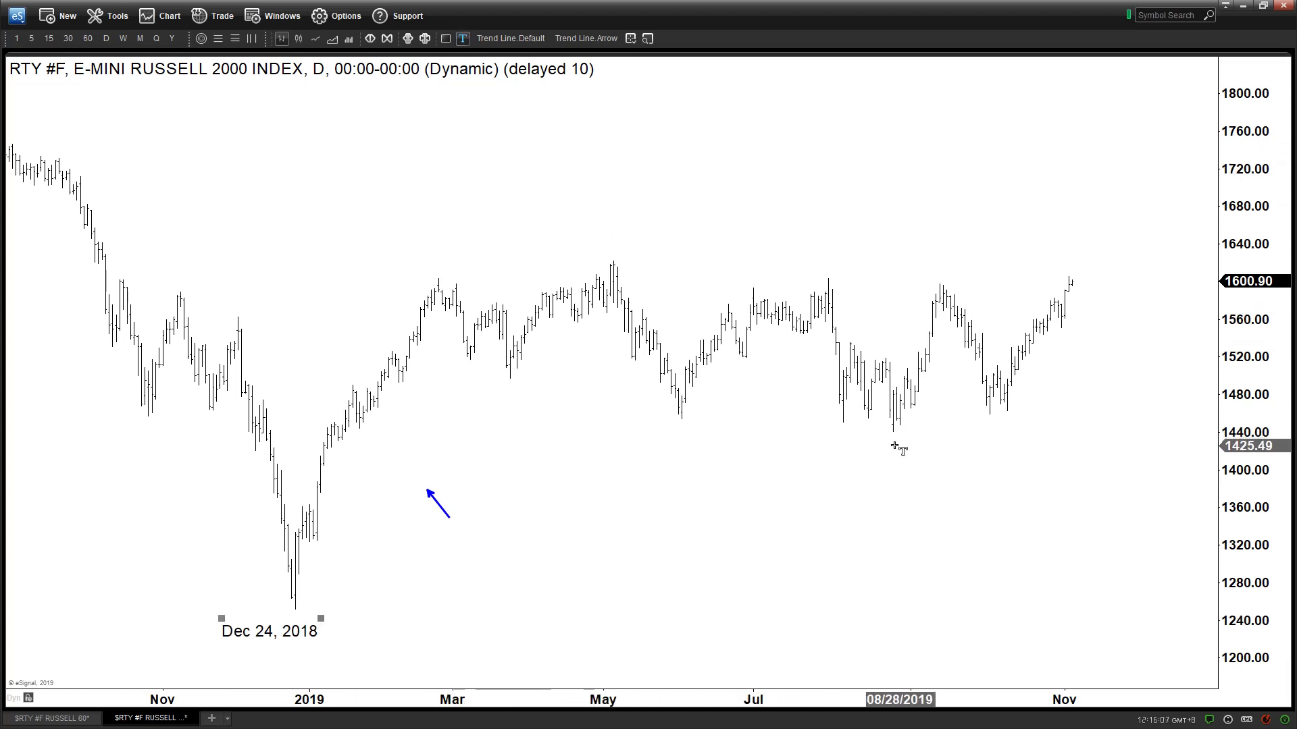
click(869, 437)
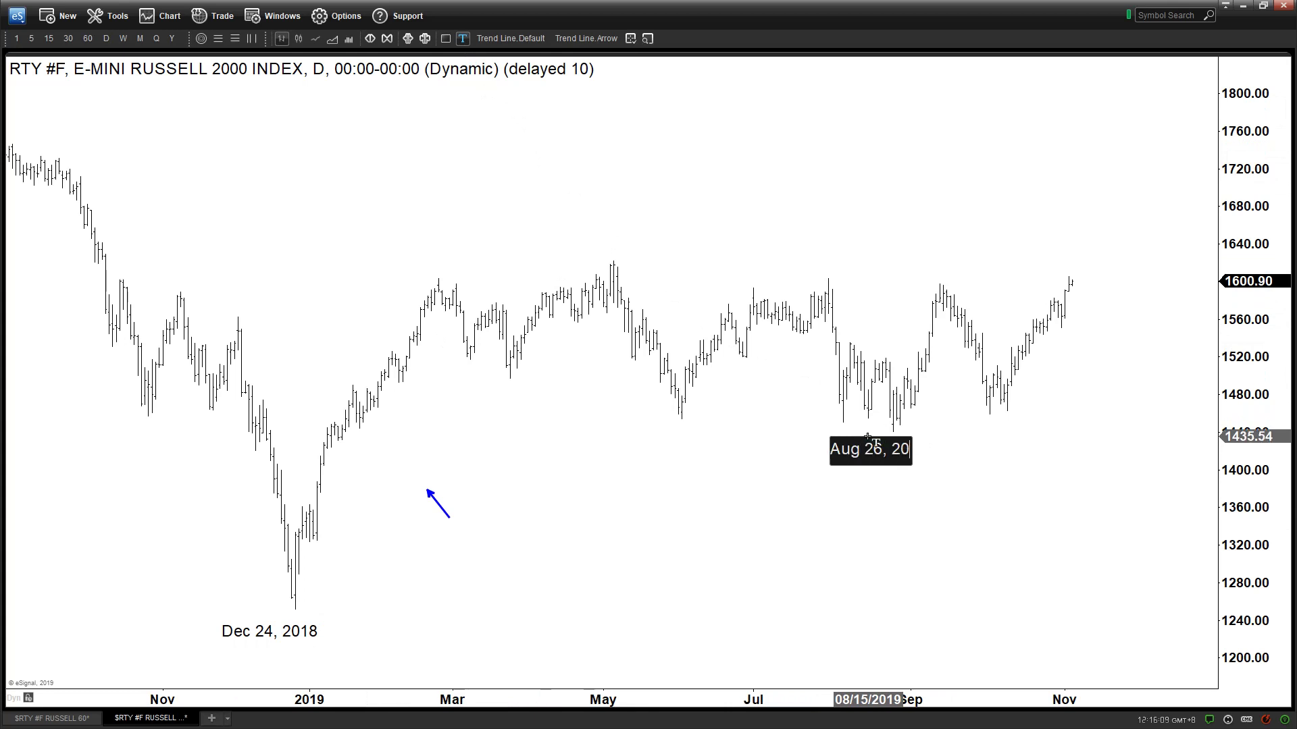
text(Aug 26, 2019)
key(Return)
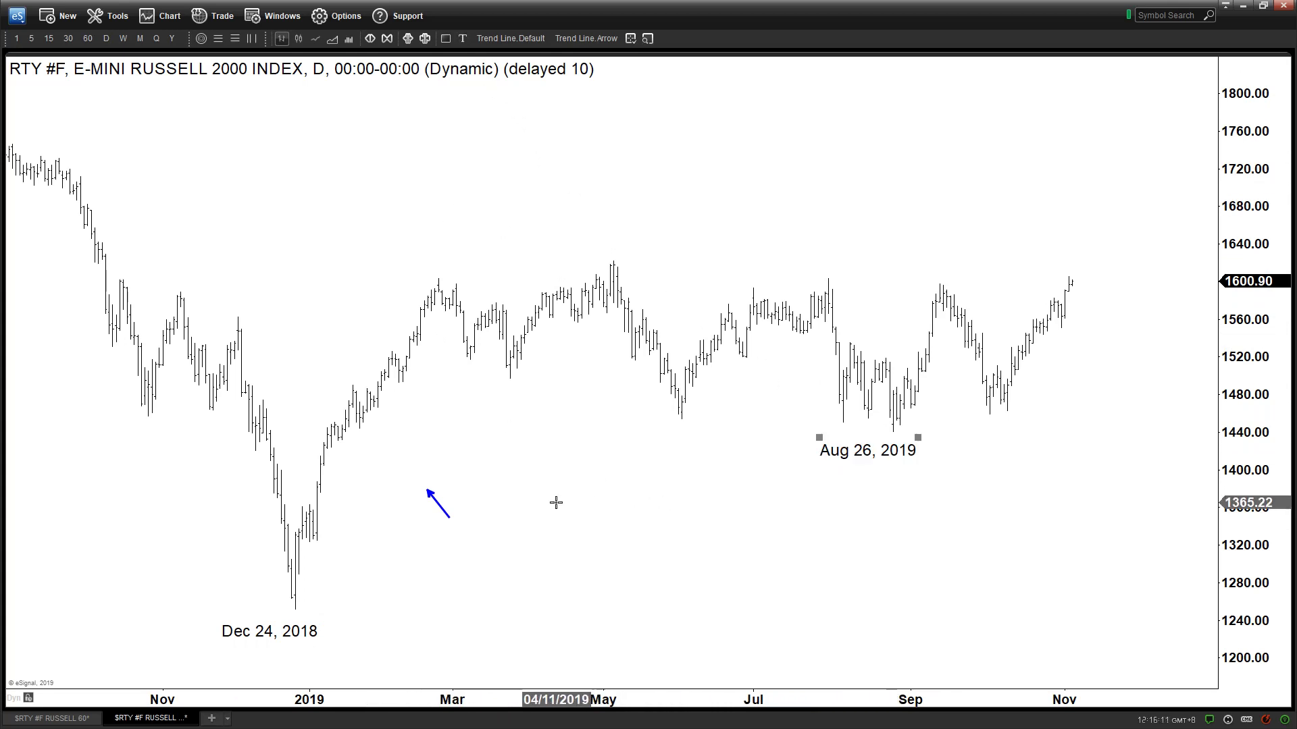
Remove the blue arrow and move the 'Aug 26, 2019' label just beneath the August low.
right_click(438, 503)
click(466, 538)
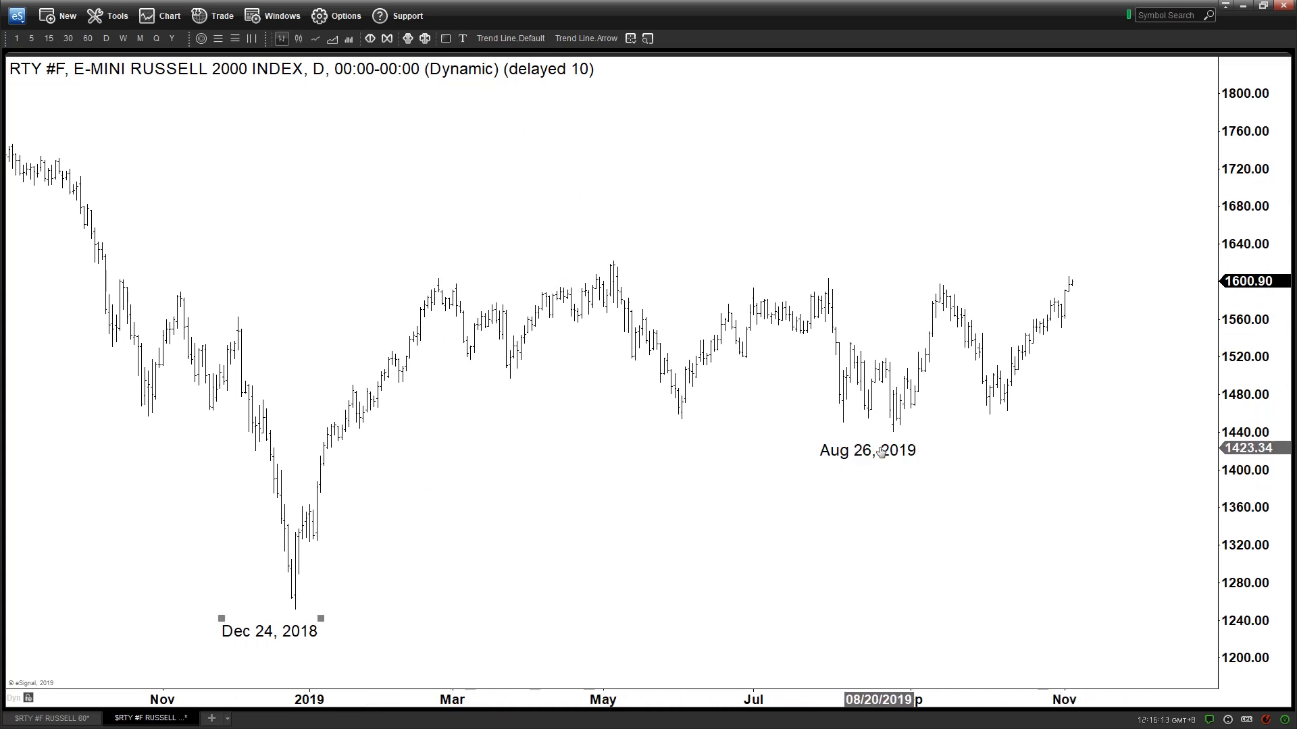
drag(881, 448, 896, 445)
click(998, 538)
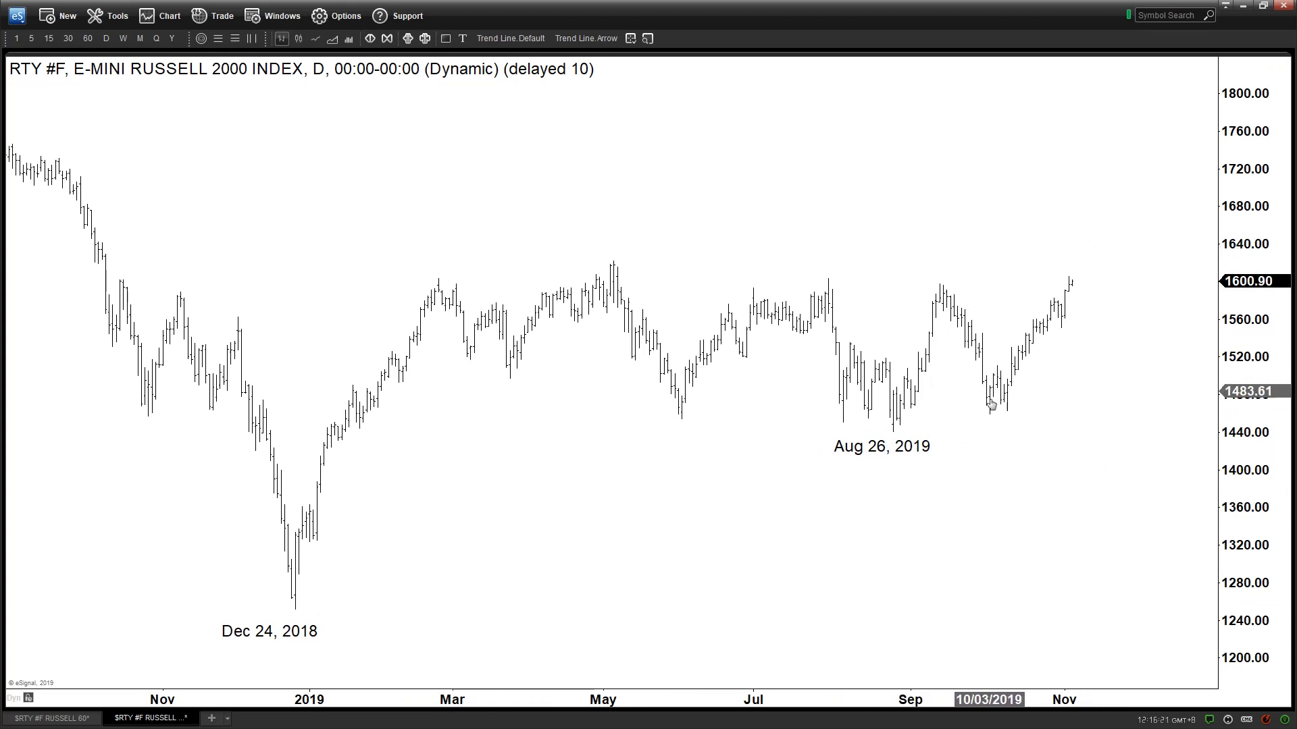
Draw a Fibonacci extension from the Aug 26 low to the September high, anchored at the October low.
click(241, 43)
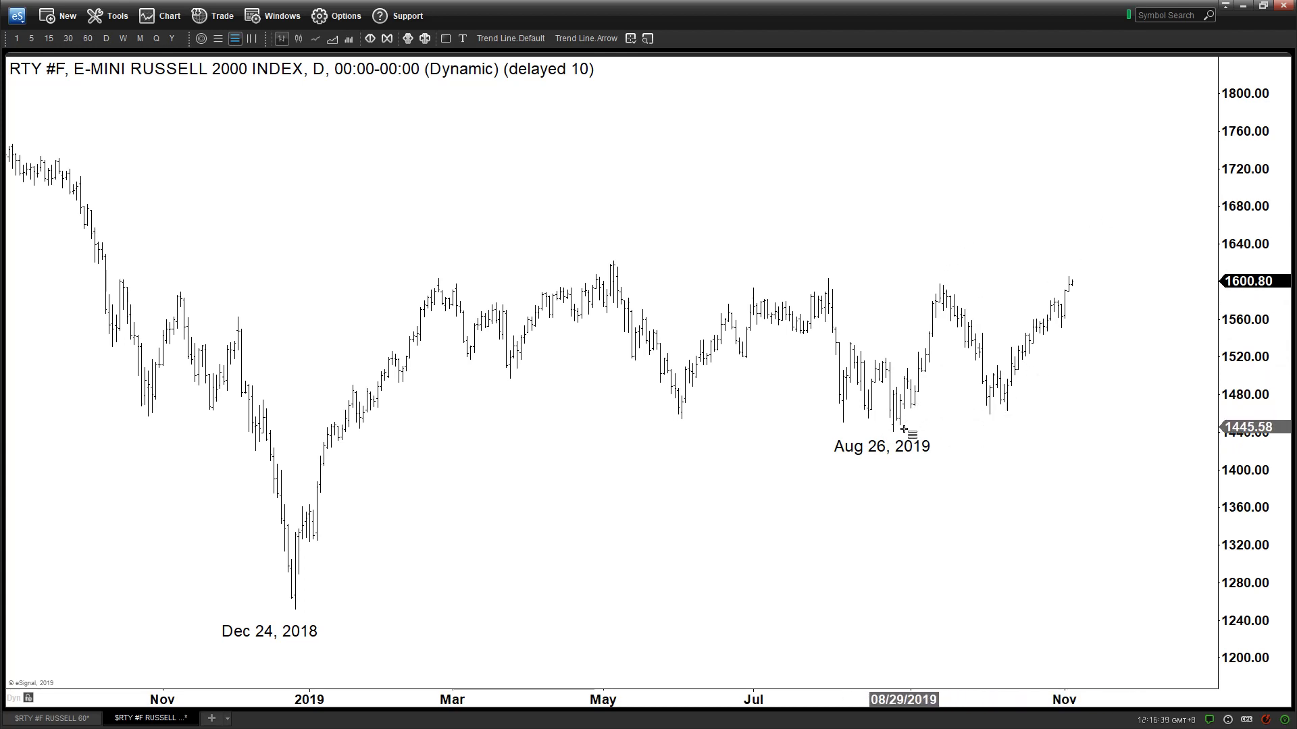
drag(894, 430, 958, 283)
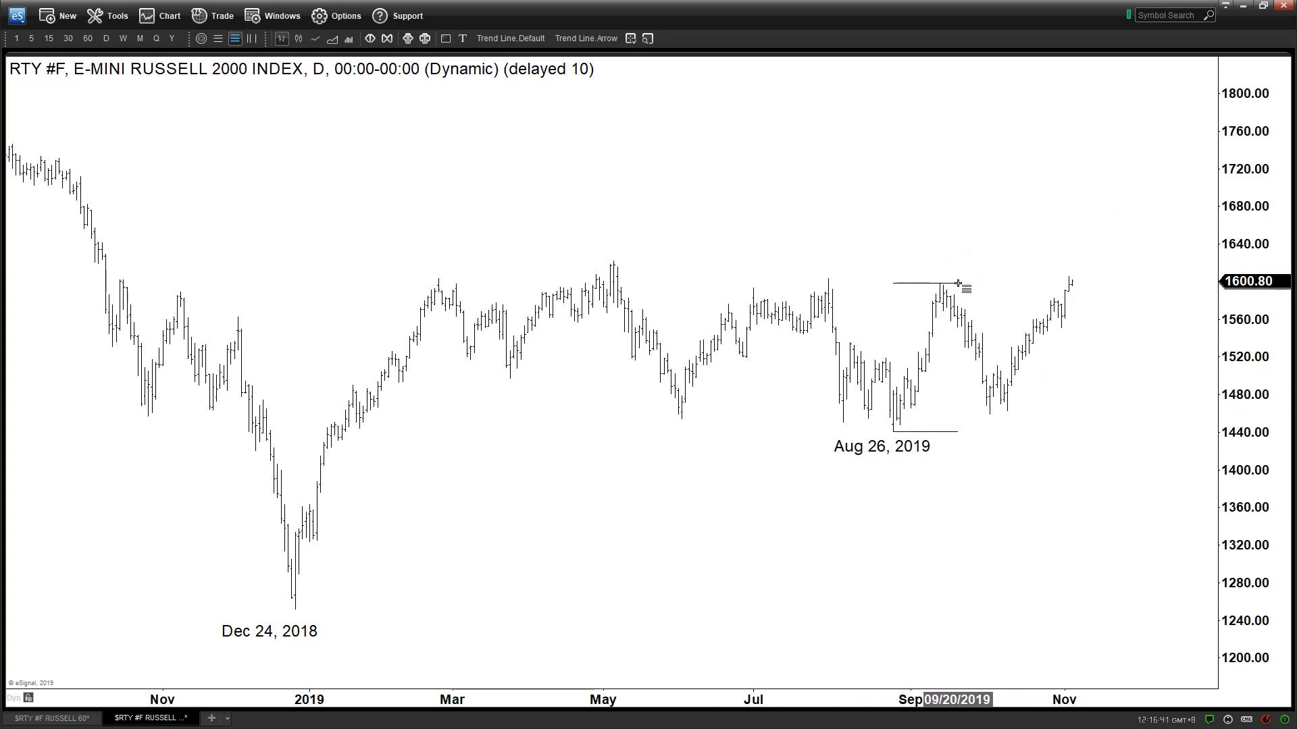
click(1179, 413)
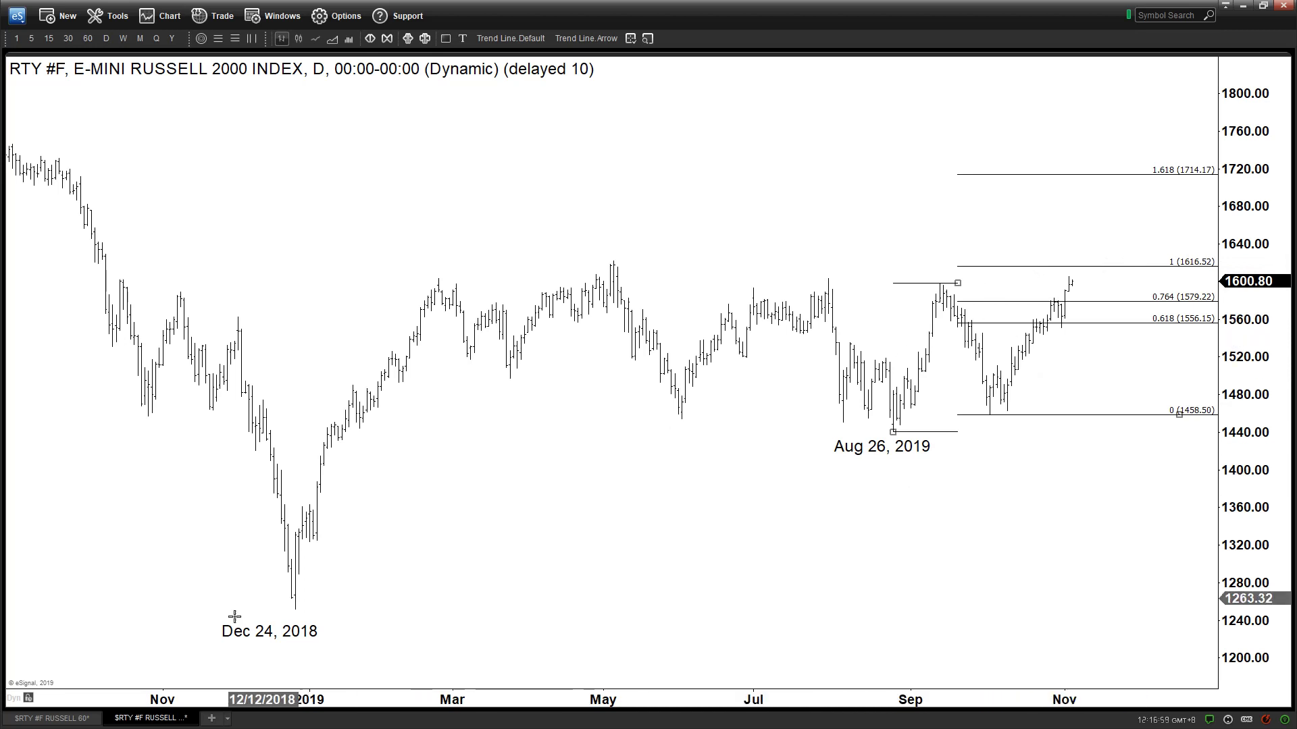
key(ctrl+Tab)
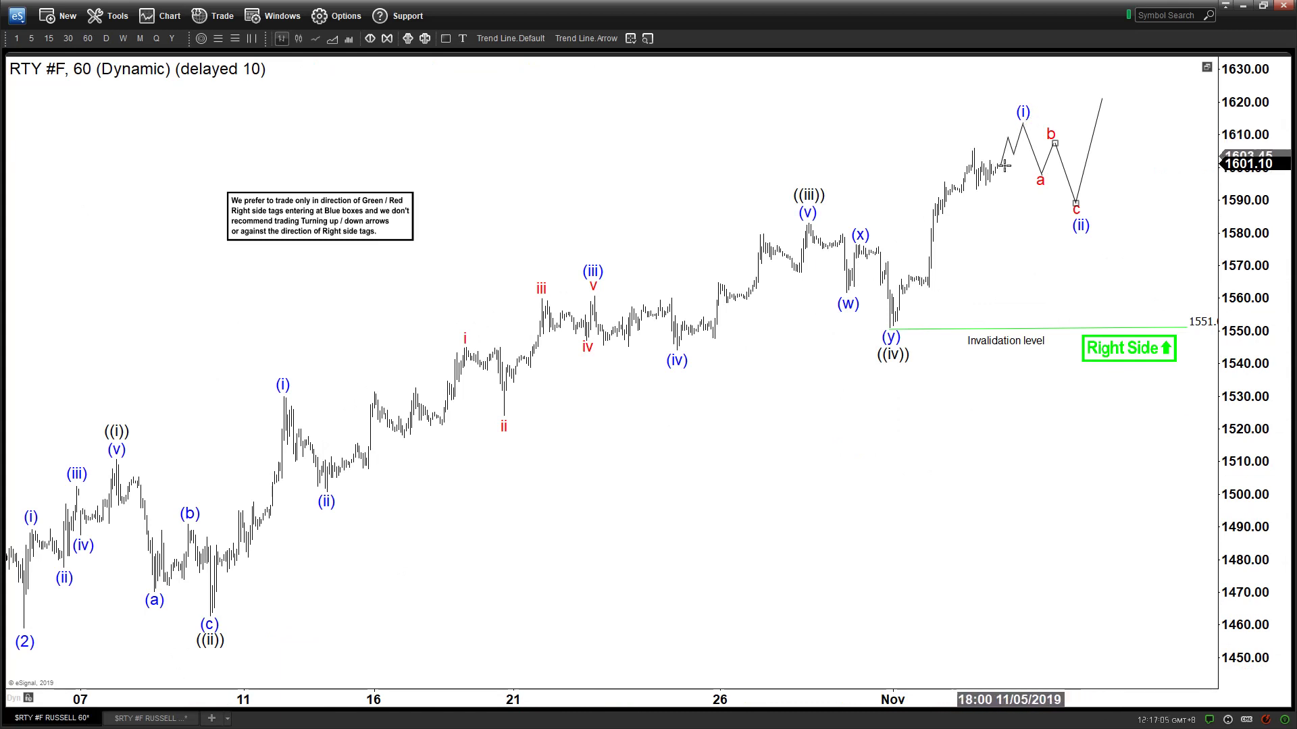
click(147, 718)
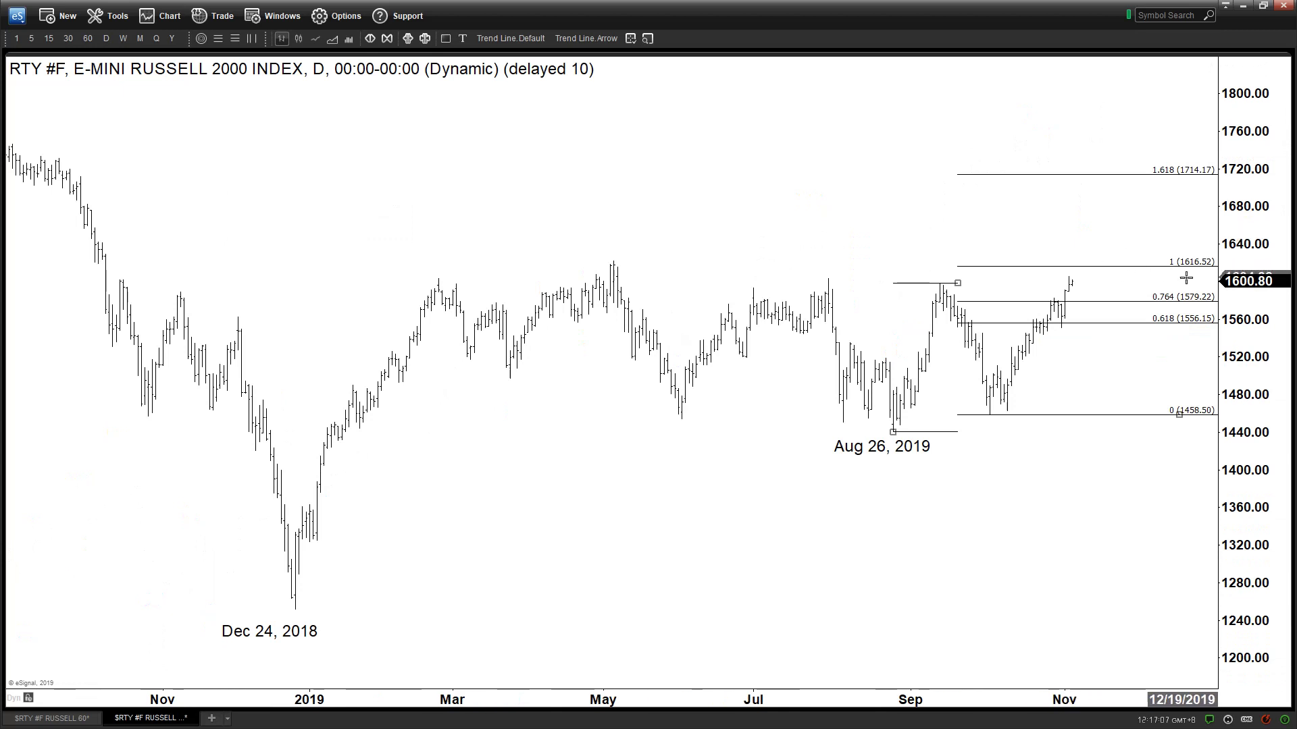
click(585, 37)
drag(888, 433, 1114, 274)
key(Escape)
key(Escape)
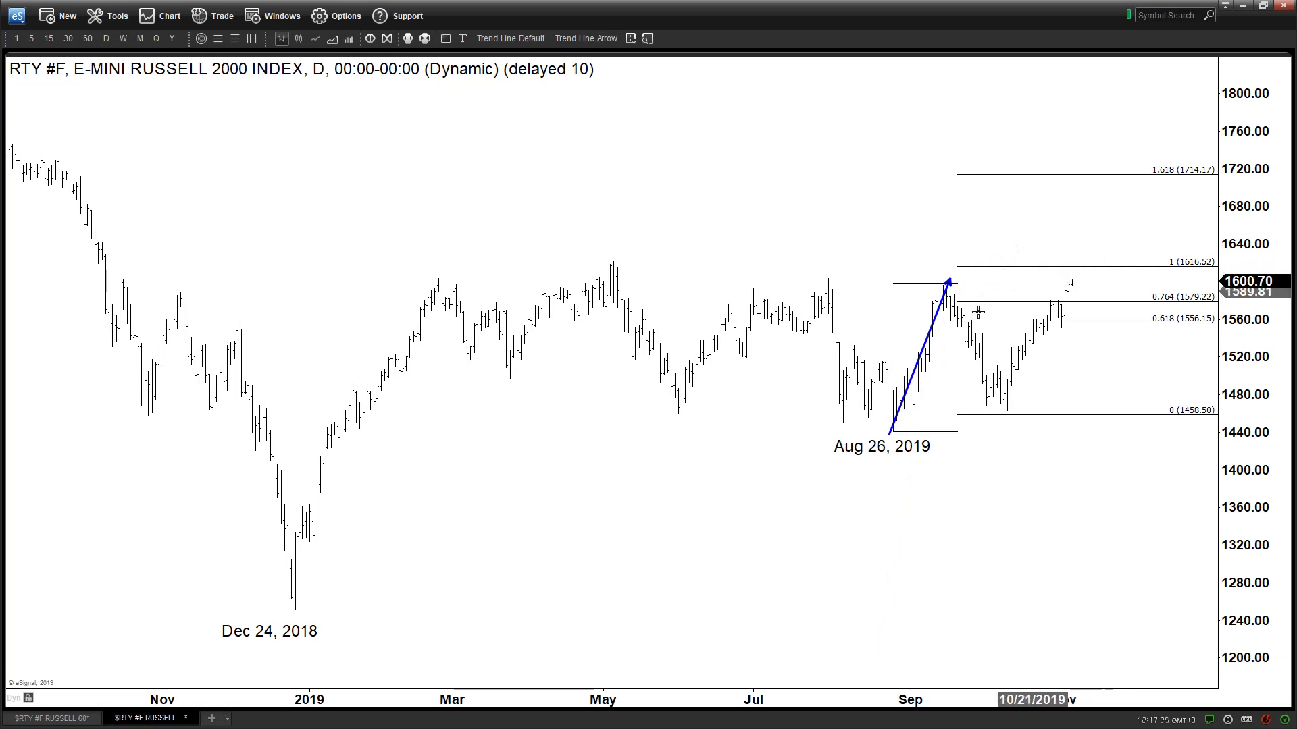
right_click(931, 343)
click(965, 435)
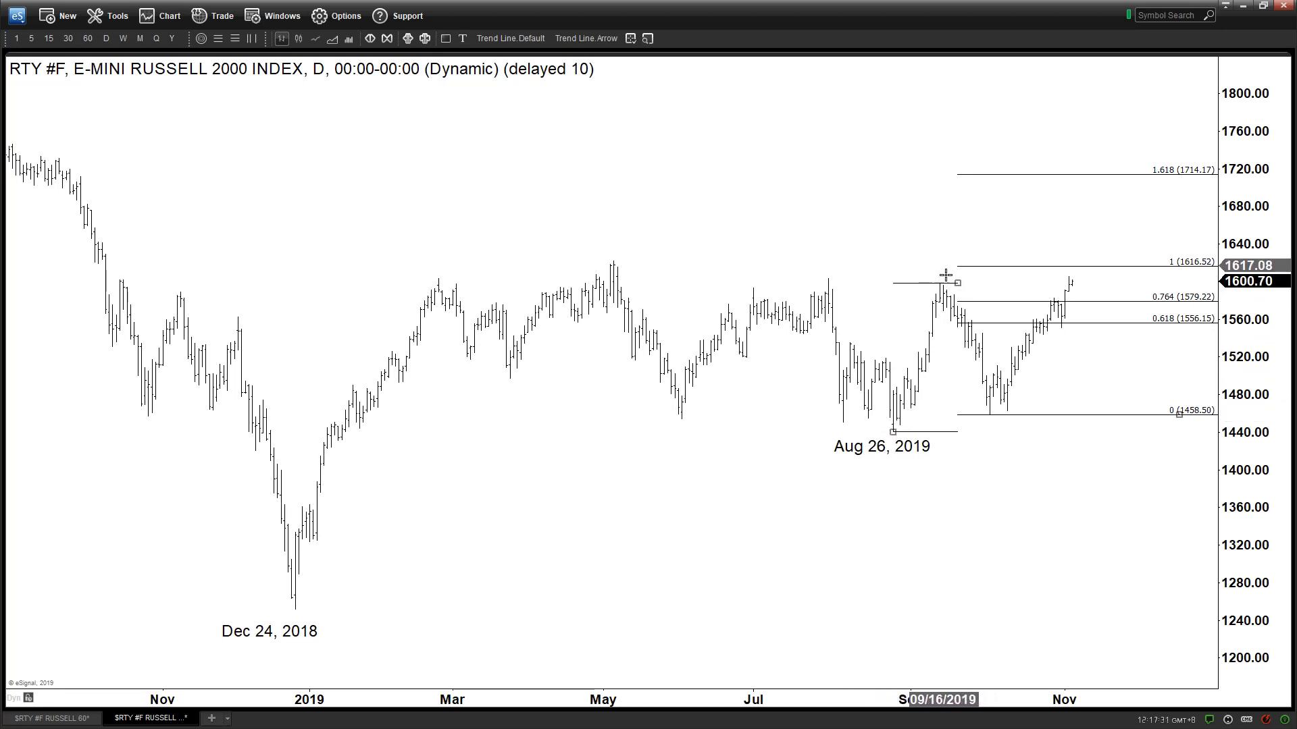
click(564, 41)
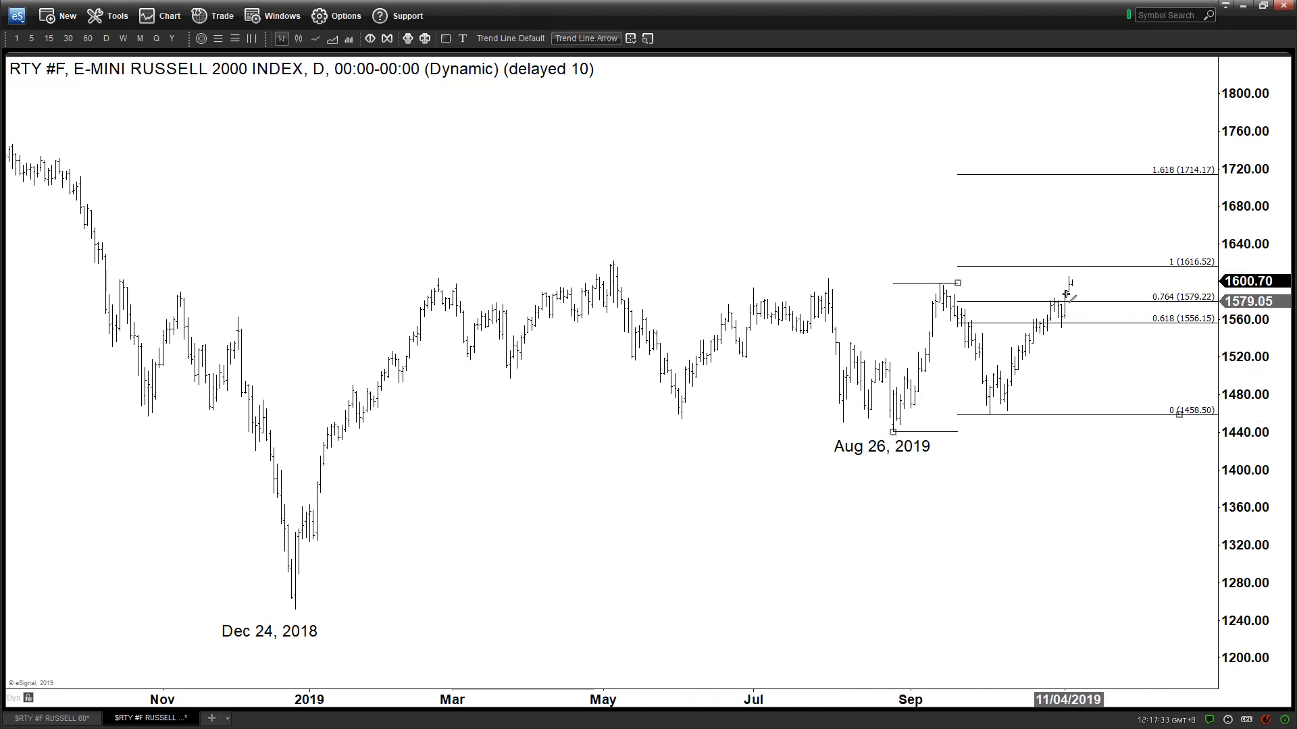
drag(1089, 262, 1108, 338)
key(Escape)
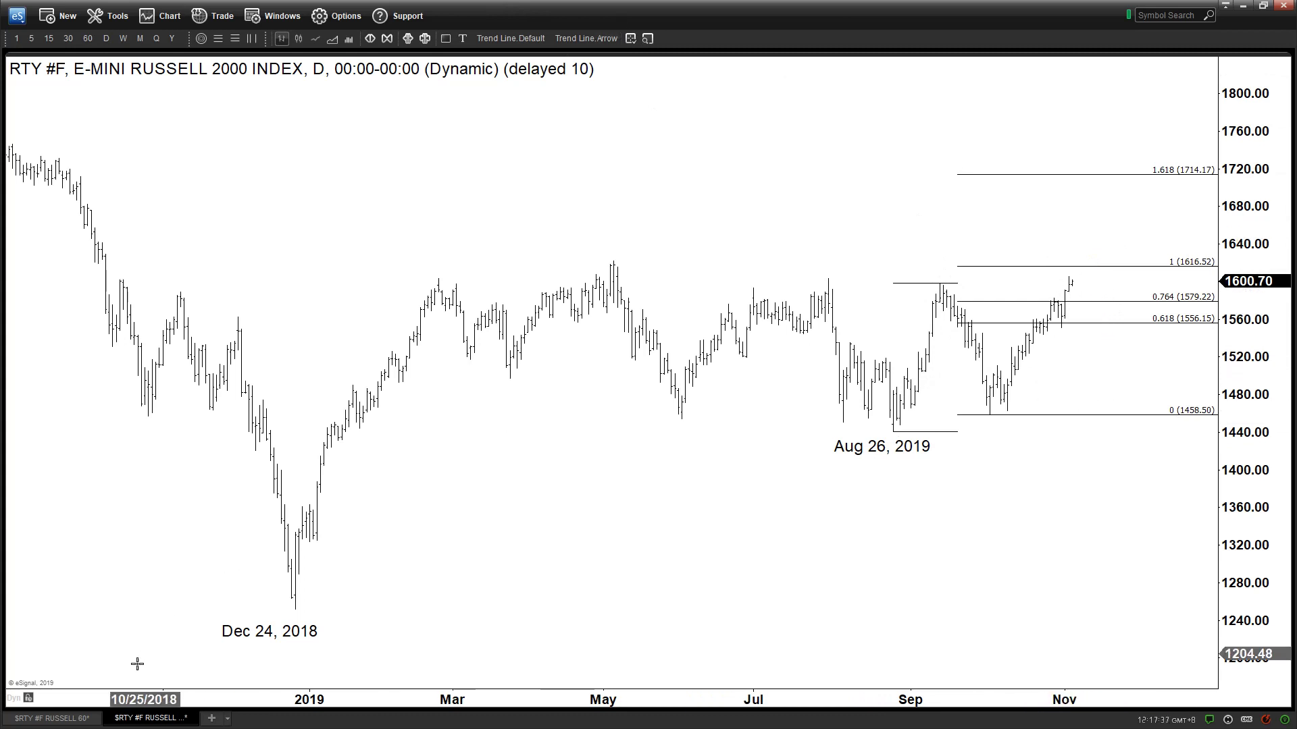
click(63, 720)
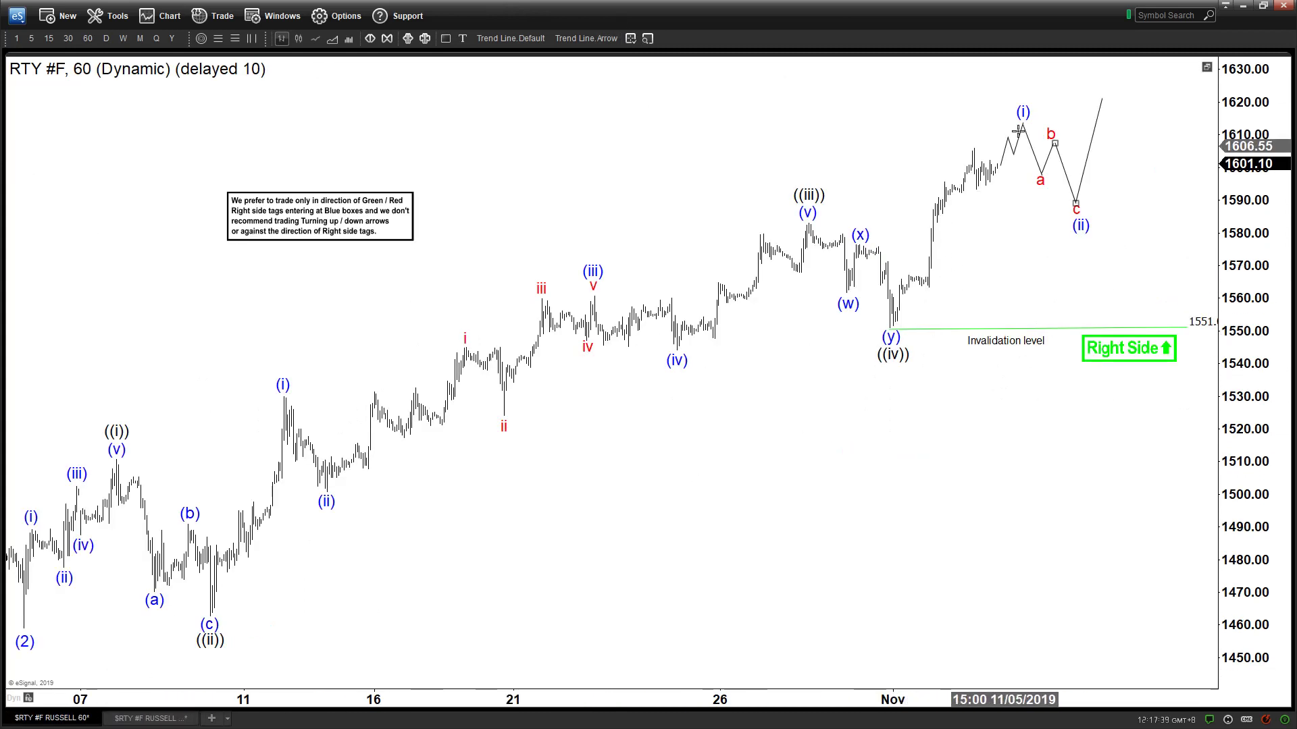
click(145, 718)
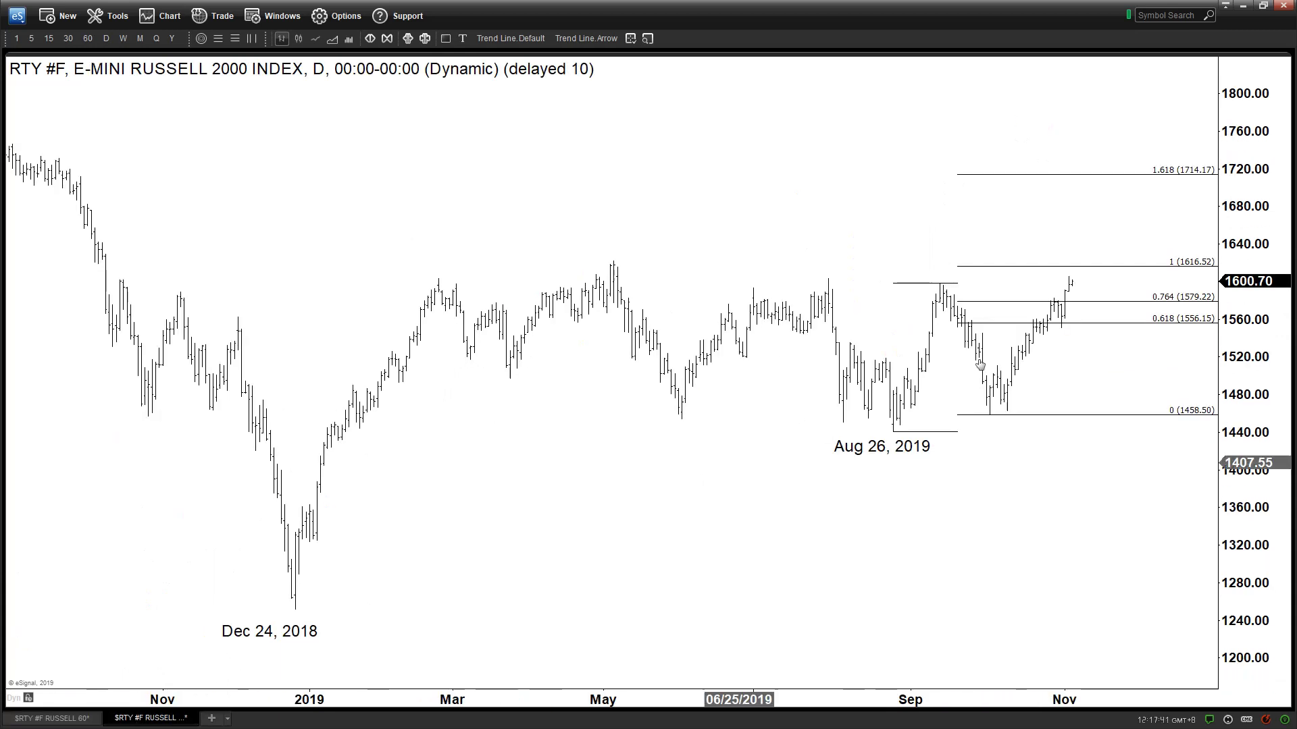
click(585, 39)
mouse_move(986, 414)
mouse_down()
mouse_move(1107, 256)
mouse_move(1088, 262)
mouse_move(1099, 318)
mouse_move(1117, 293)
mouse_move(1129, 353)
mouse_up()
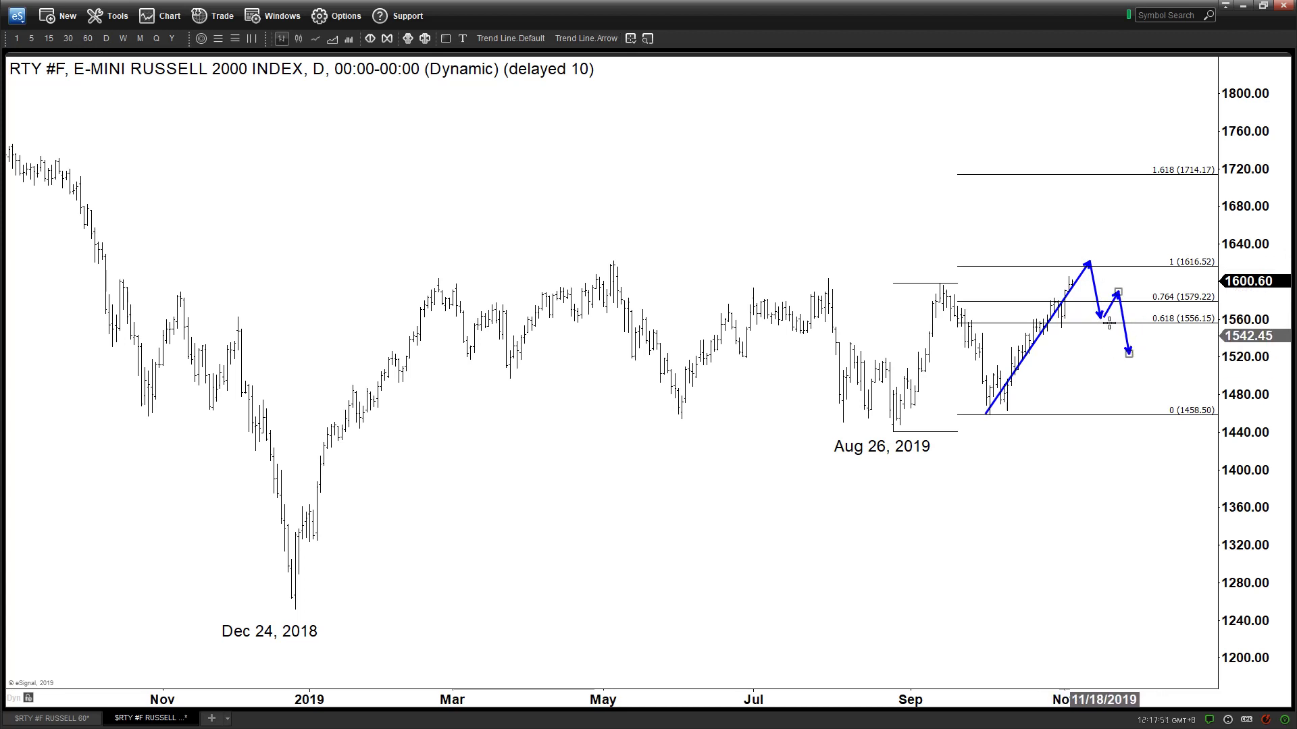
right_click(1094, 289)
click(1123, 400)
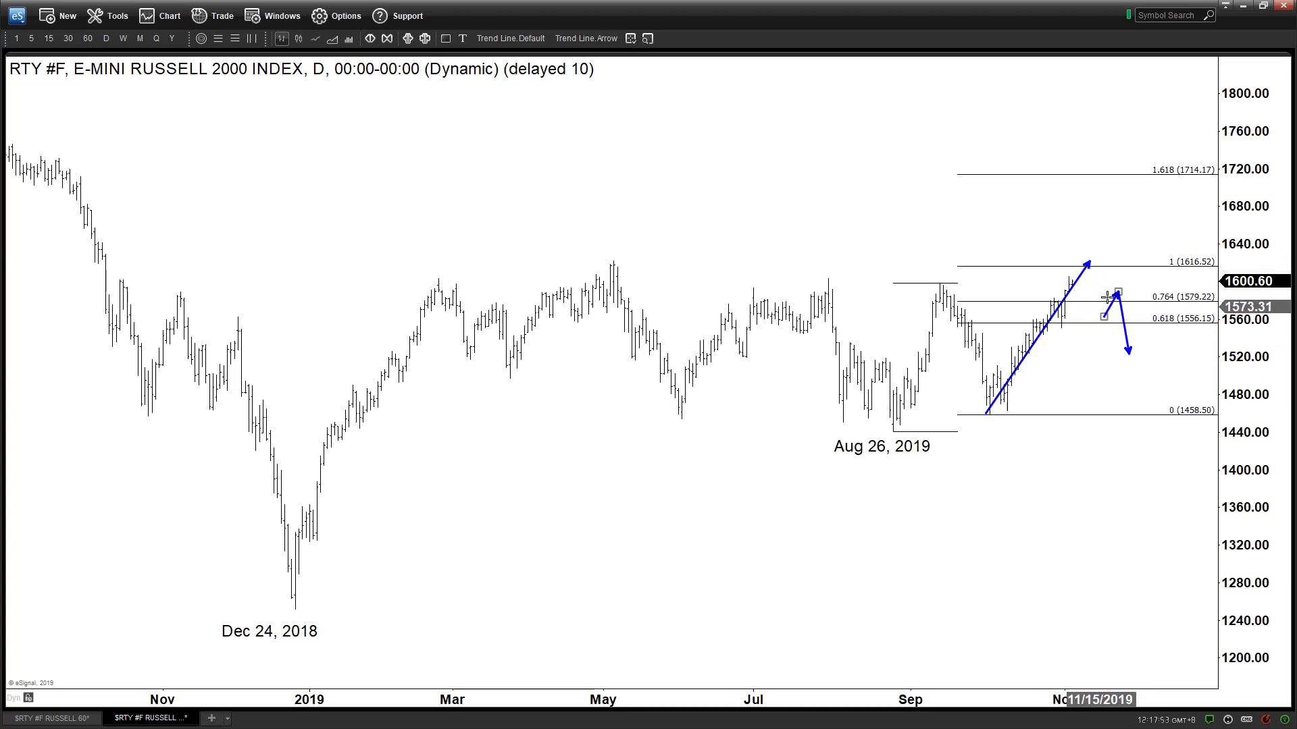
right_click(1111, 308)
click(1137, 424)
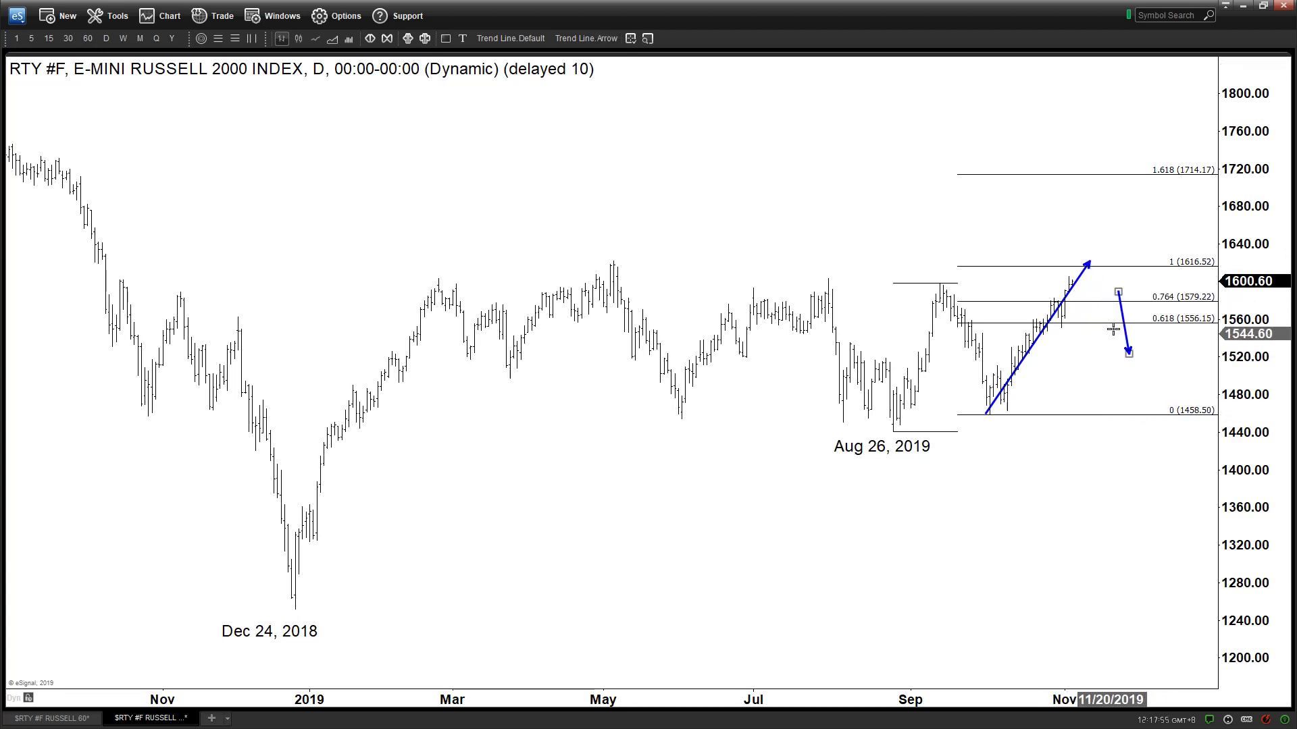
right_click(1128, 332)
click(1067, 391)
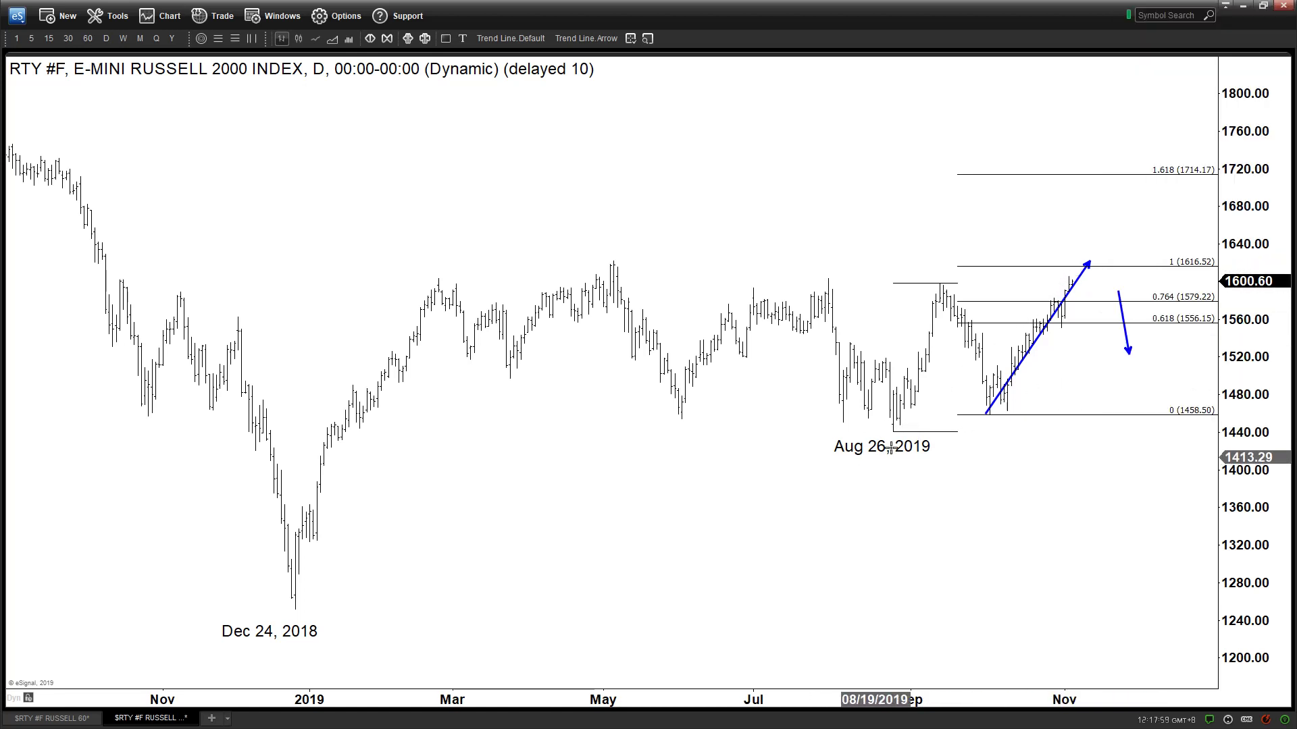
right_click(1123, 330)
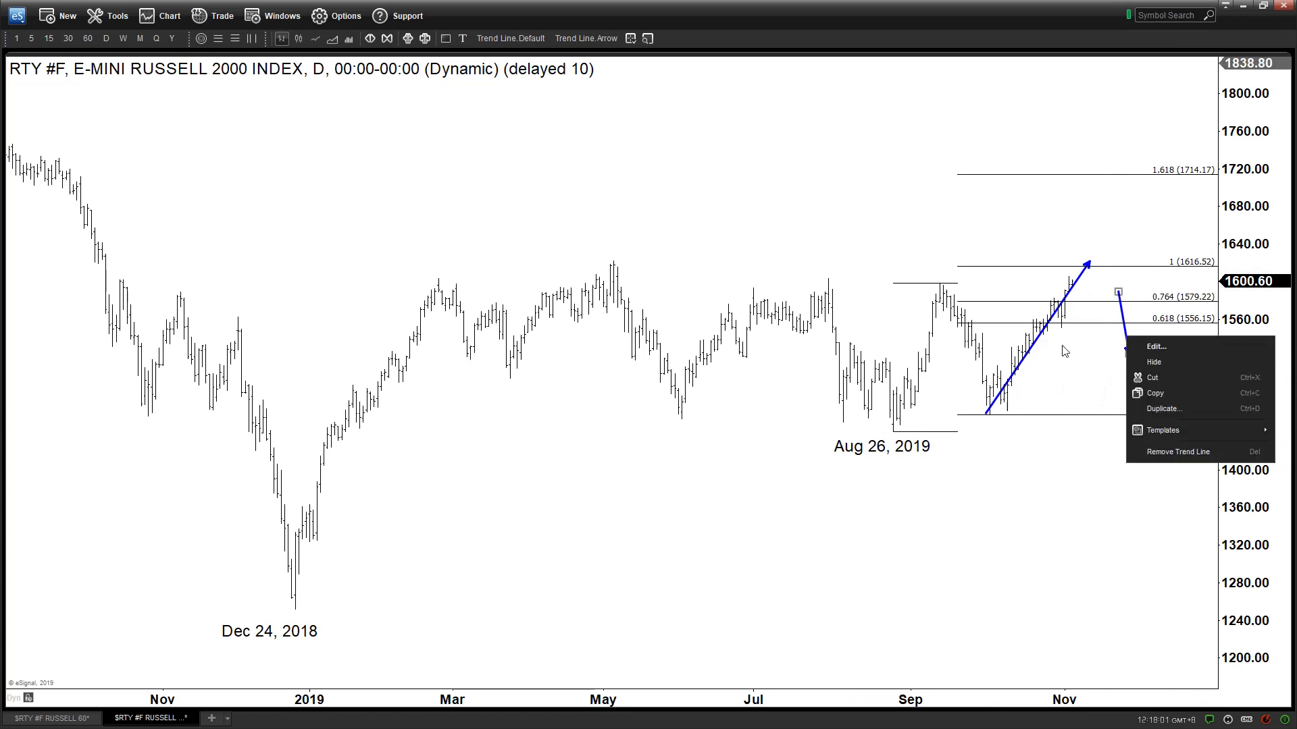
click(1057, 353)
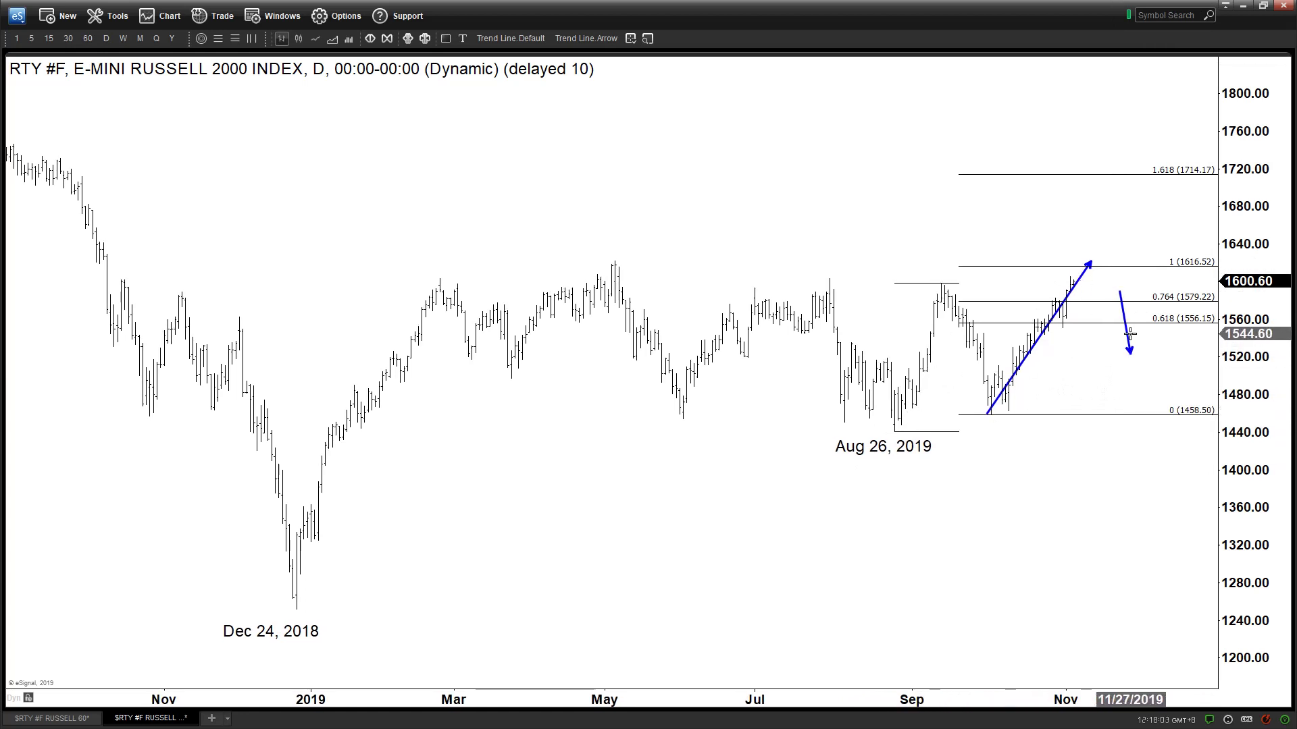
right_click(1130, 343)
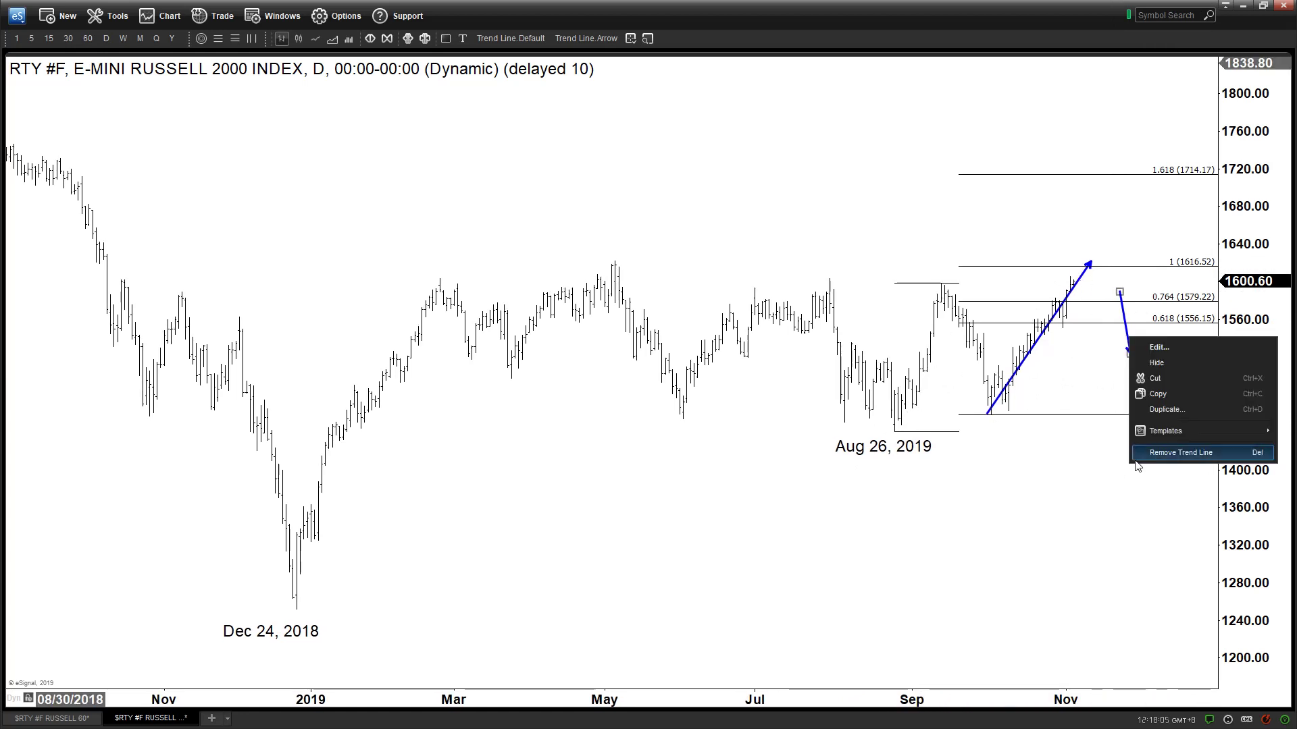
click(1181, 453)
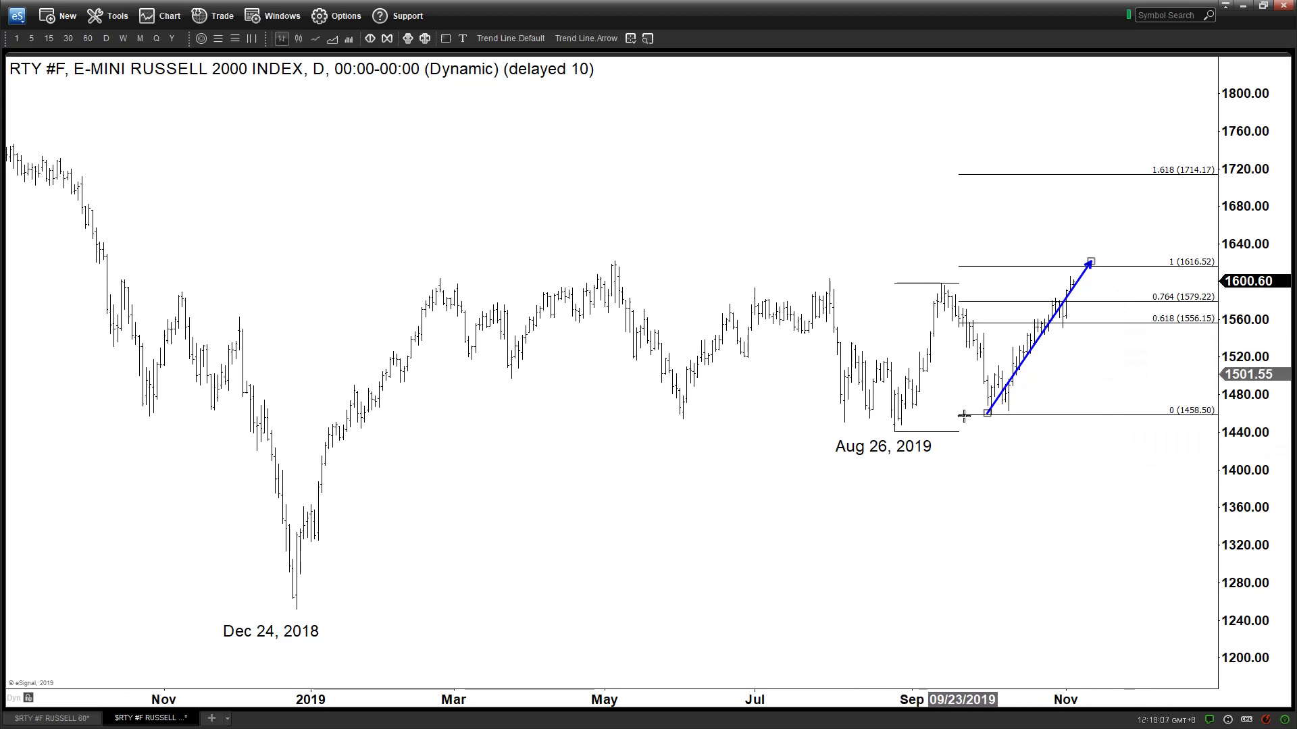
drag(1093, 262, 1090, 183)
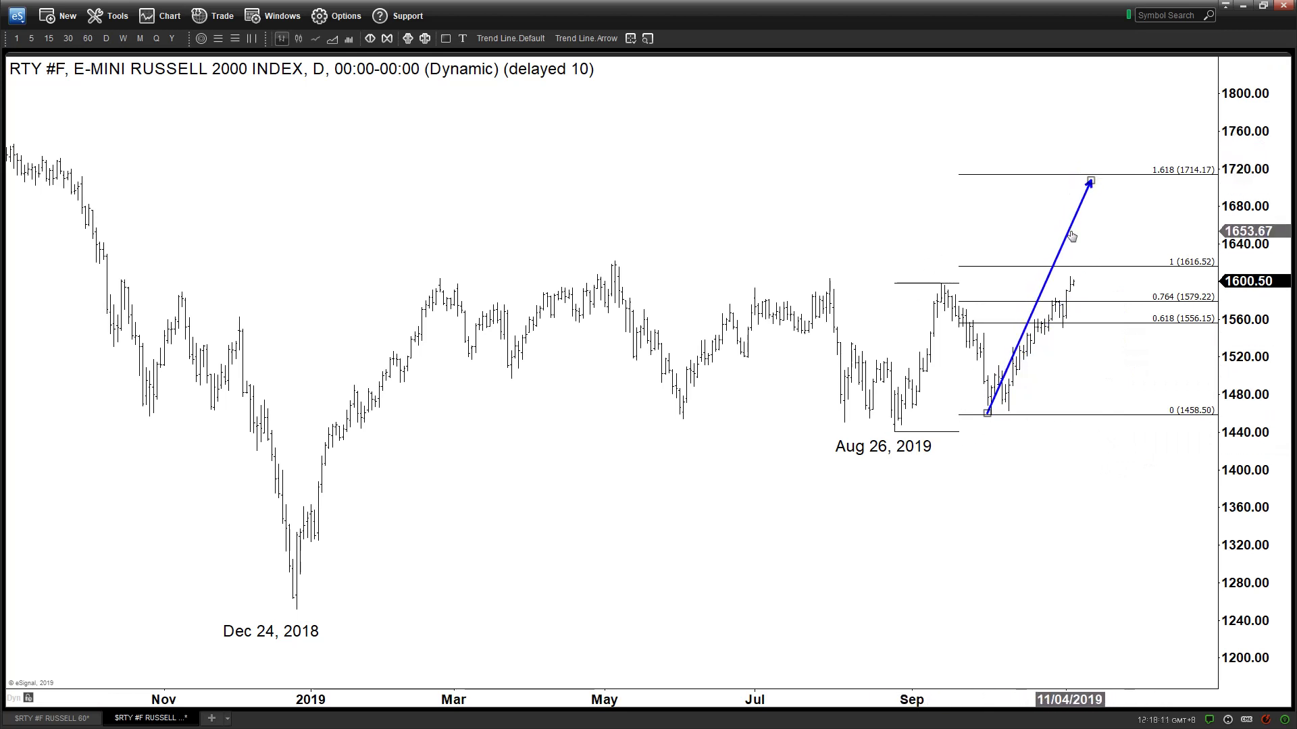
right_click(1072, 235)
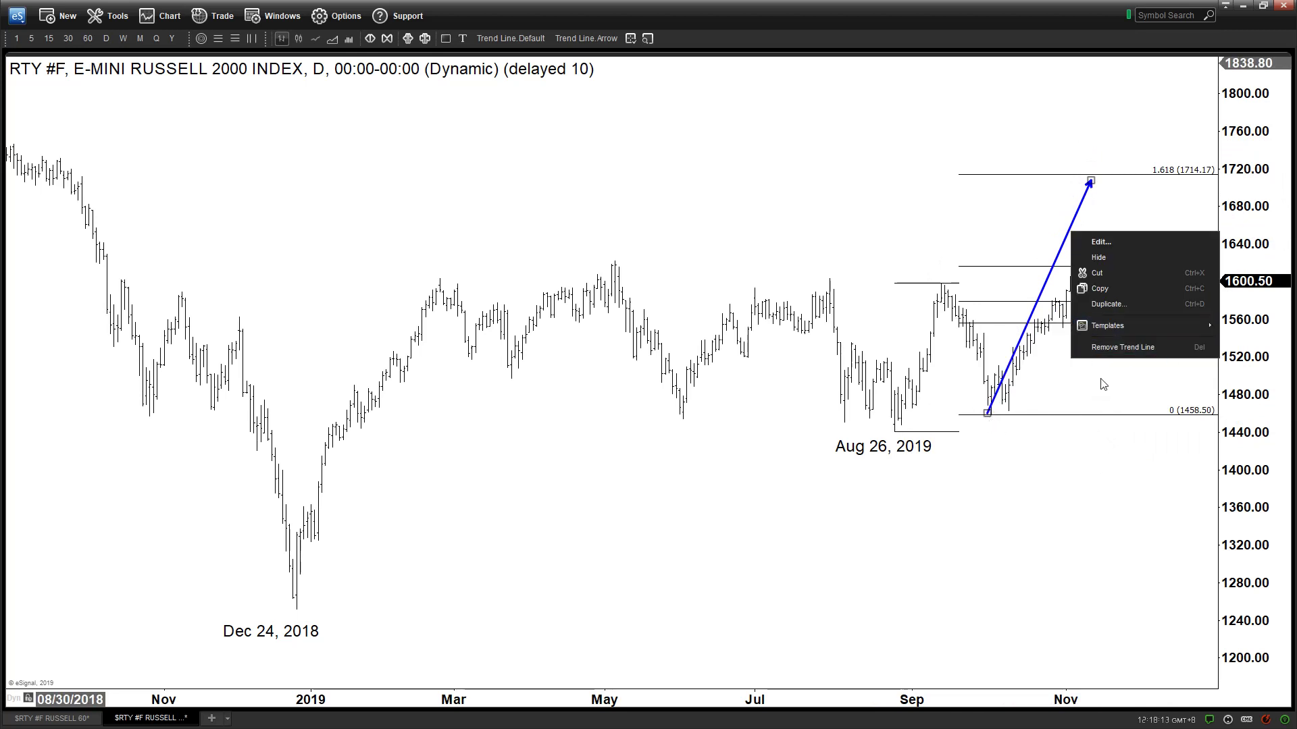
click(1121, 347)
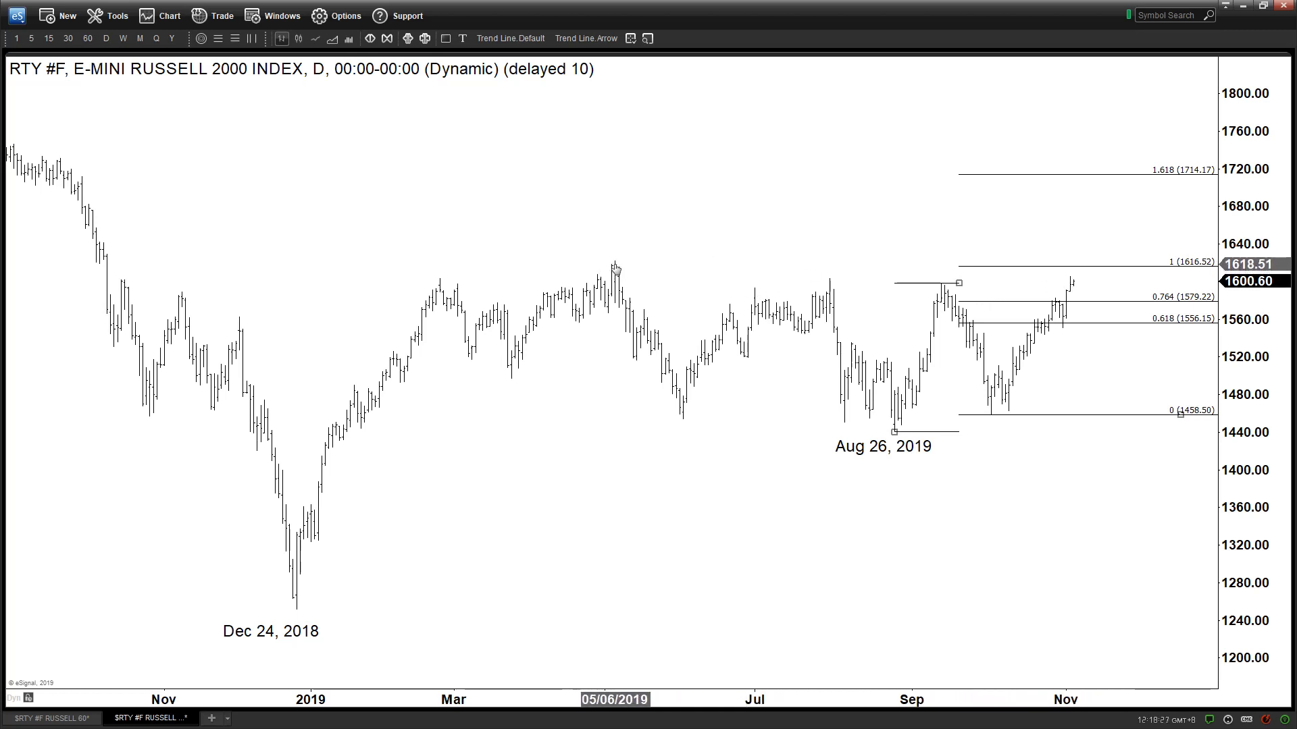
Add a 'May 6, 2019' text label above the May high.
click(463, 38)
click(594, 226)
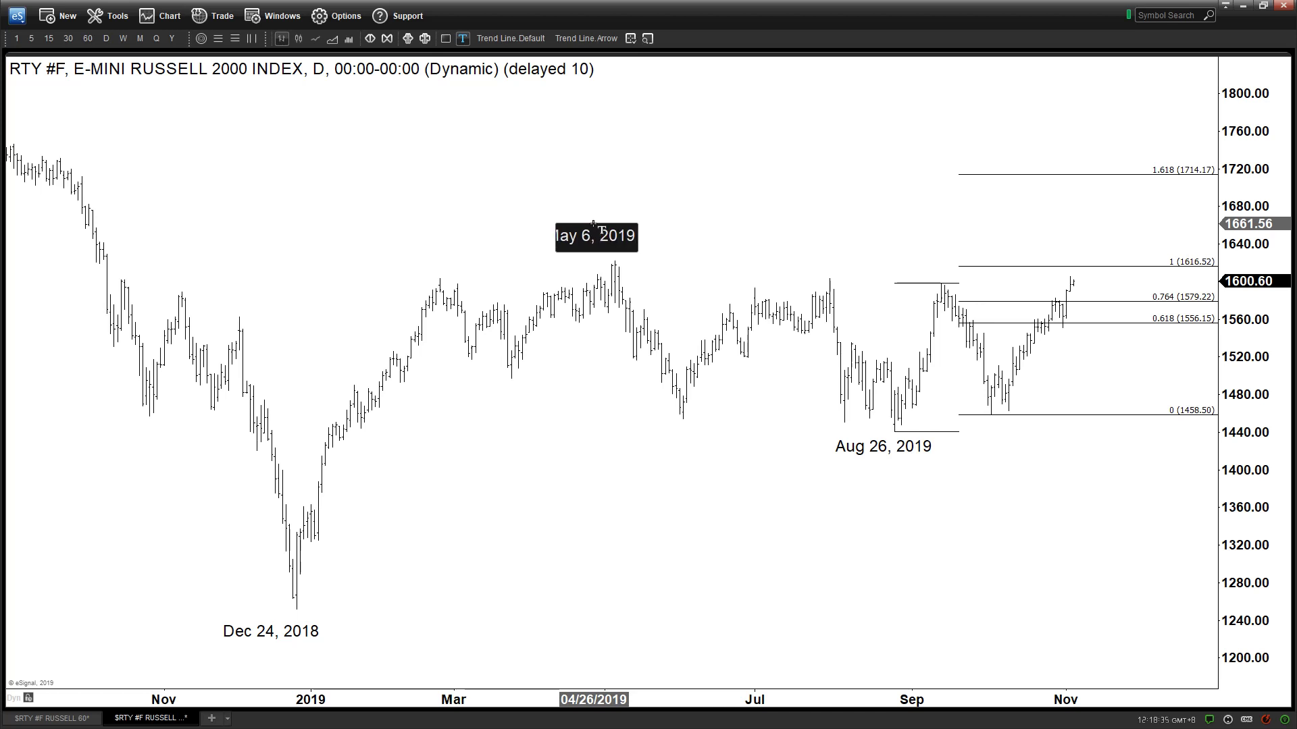
click(683, 185)
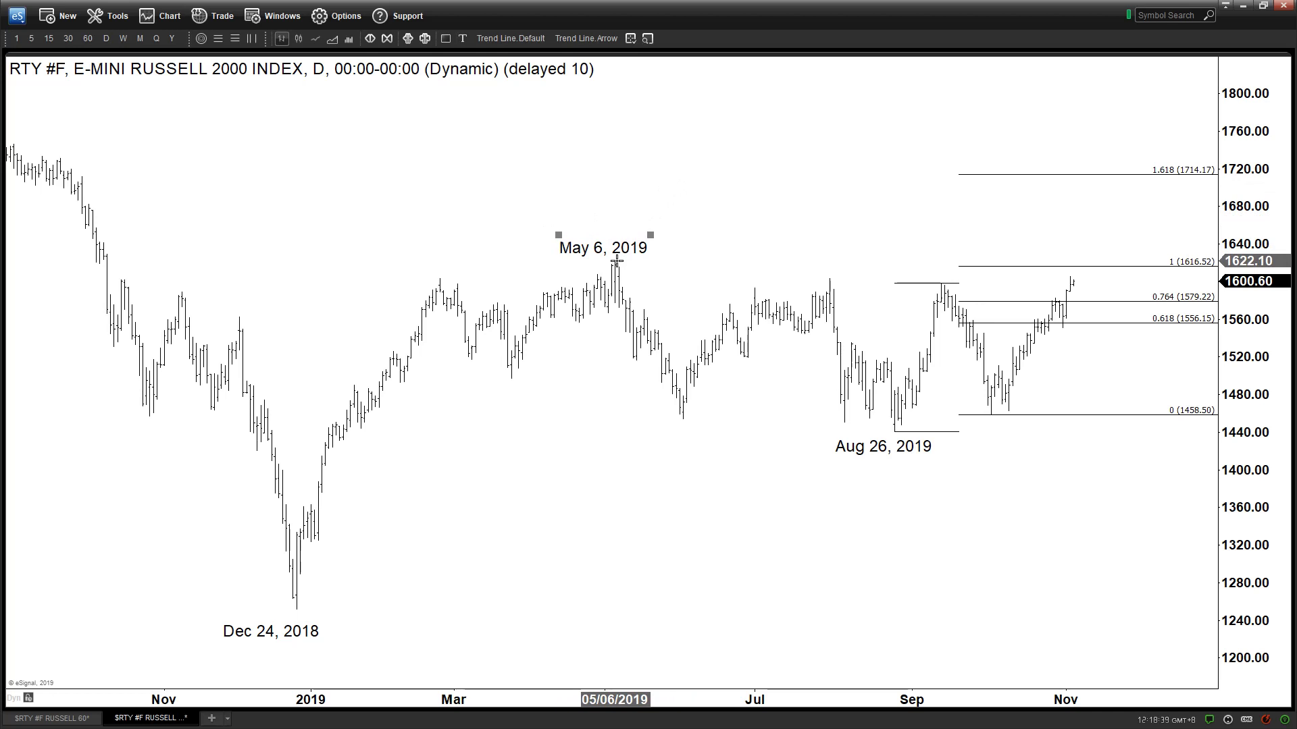
click(874, 217)
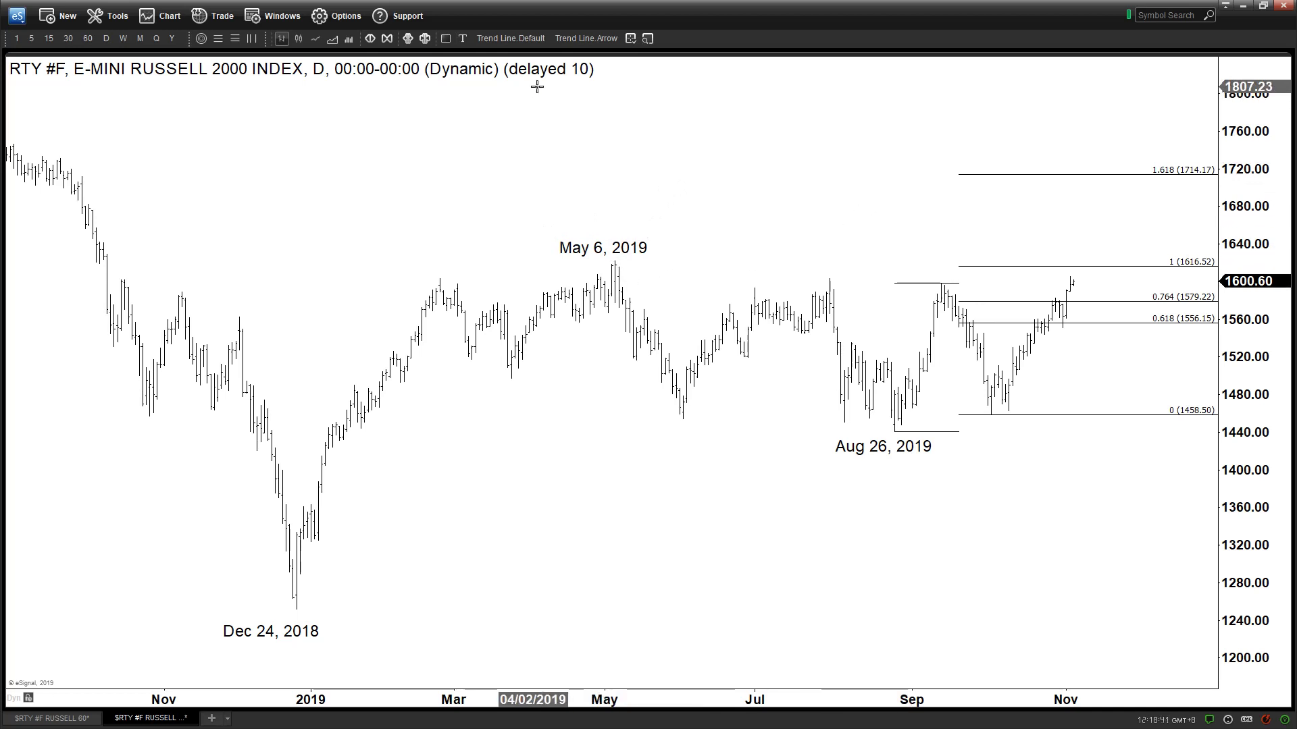
click(597, 40)
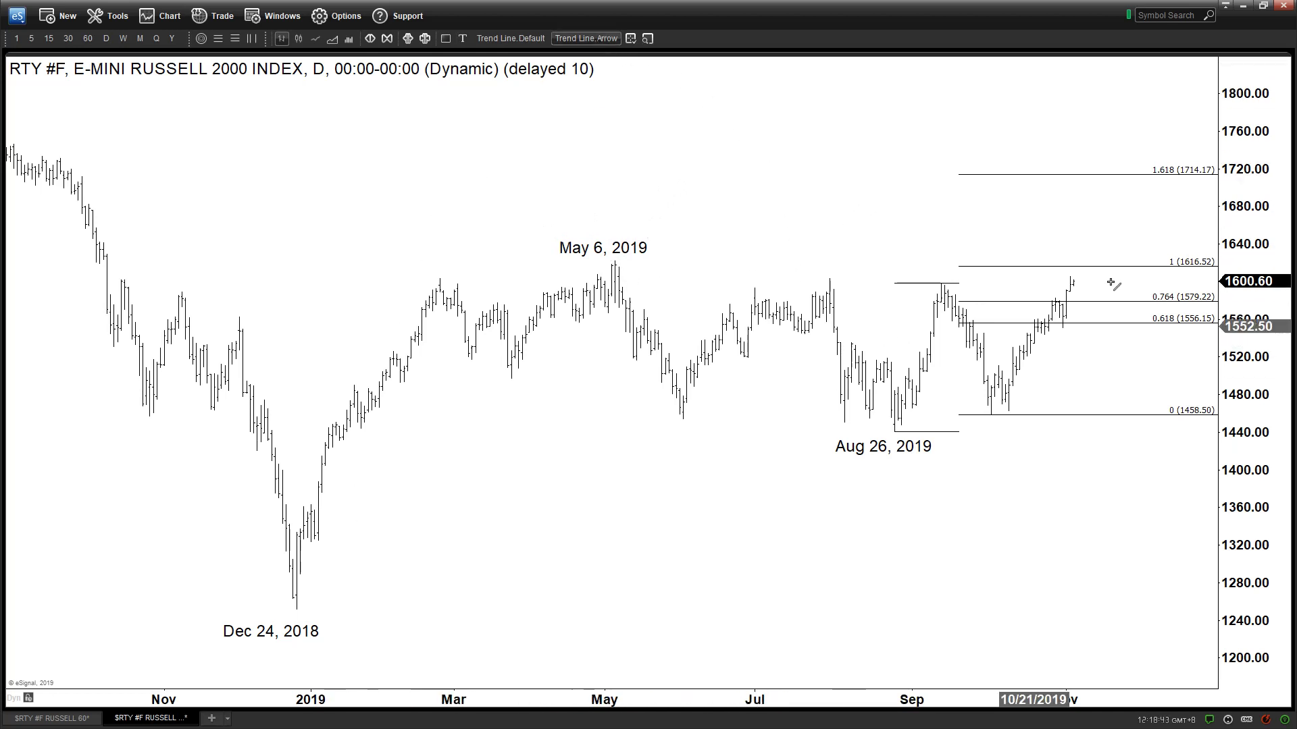
Draw arrows from the Dec 24 low to the May 6 high and rising from the Aug 26 low.
mouse_move(308, 610)
mouse_down()
mouse_move(622, 276)
mouse_move(885, 432)
mouse_up()
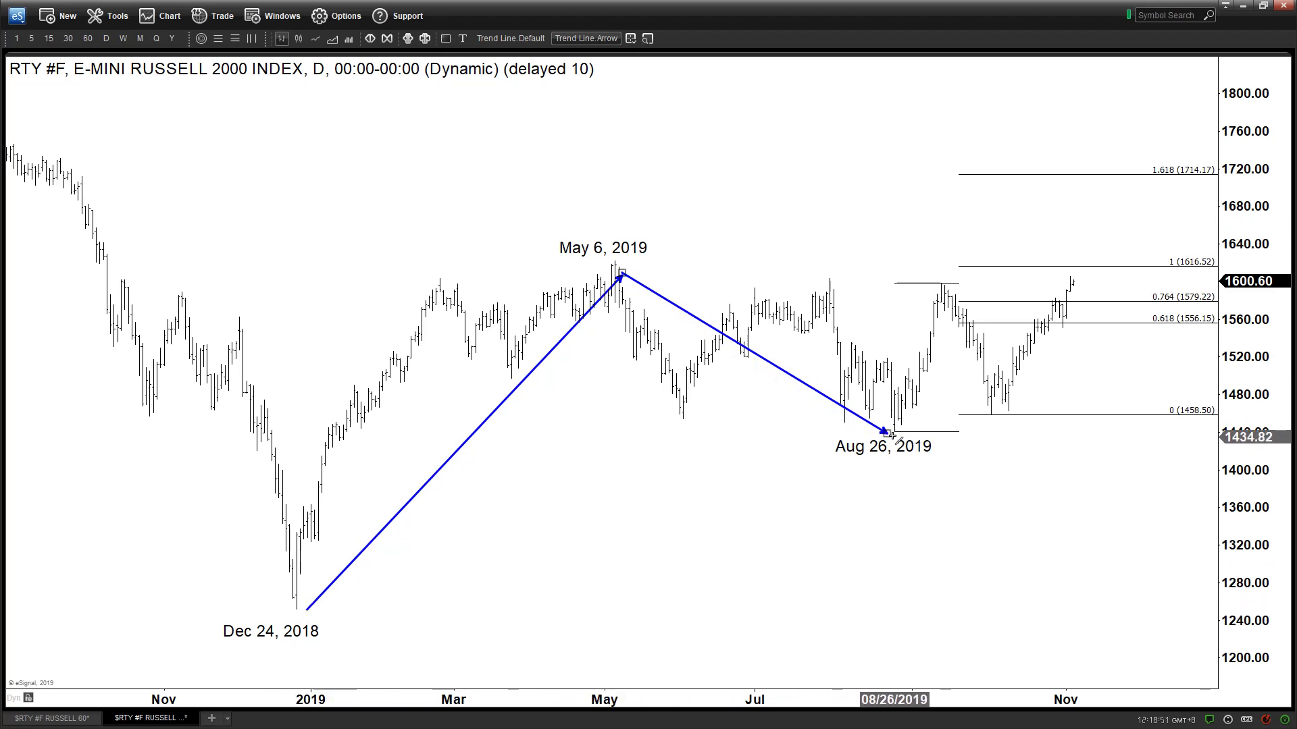
mouse_move(884, 433)
mouse_down()
mouse_move(1115, 64)
mouse_move(1070, 108)
mouse_up()
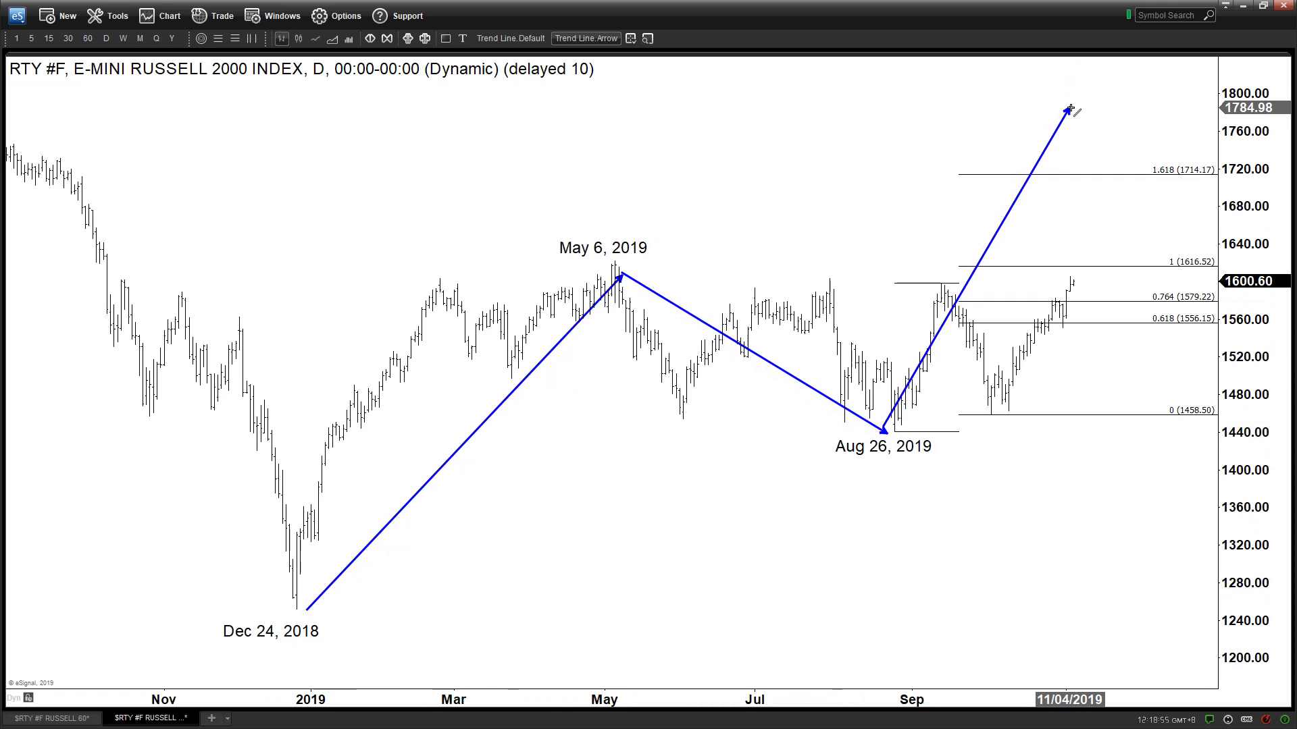
drag(1070, 108, 1051, 120)
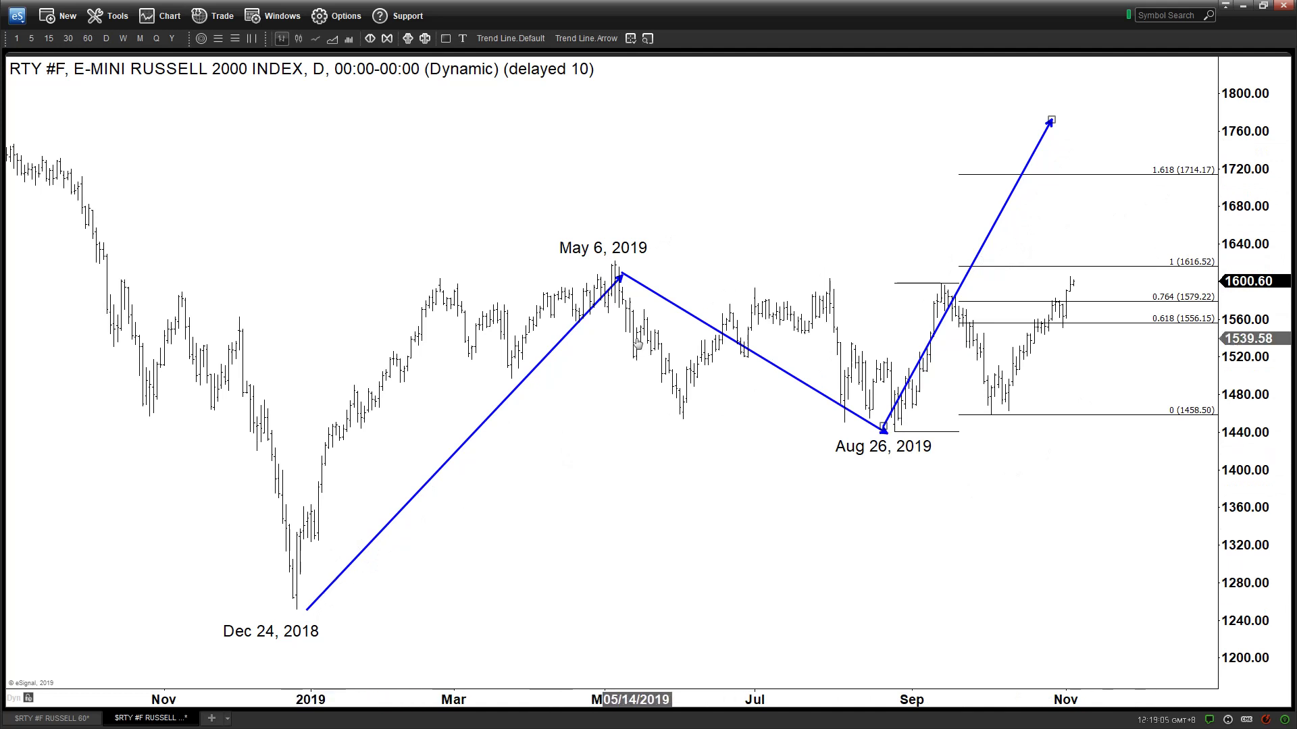
Delete the Dec 24–May 6 and May 6–Aug 26 arrows, then show the hourly chart.
right_click(562, 344)
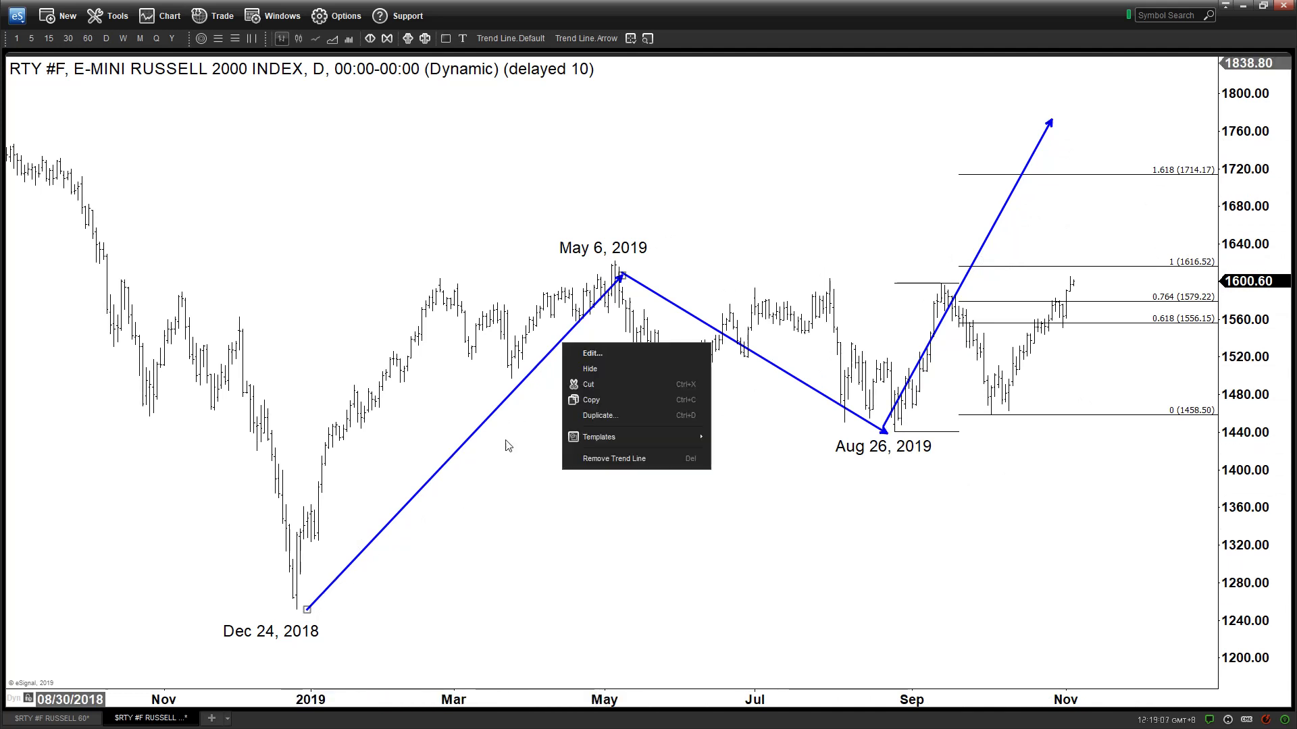
click(633, 460)
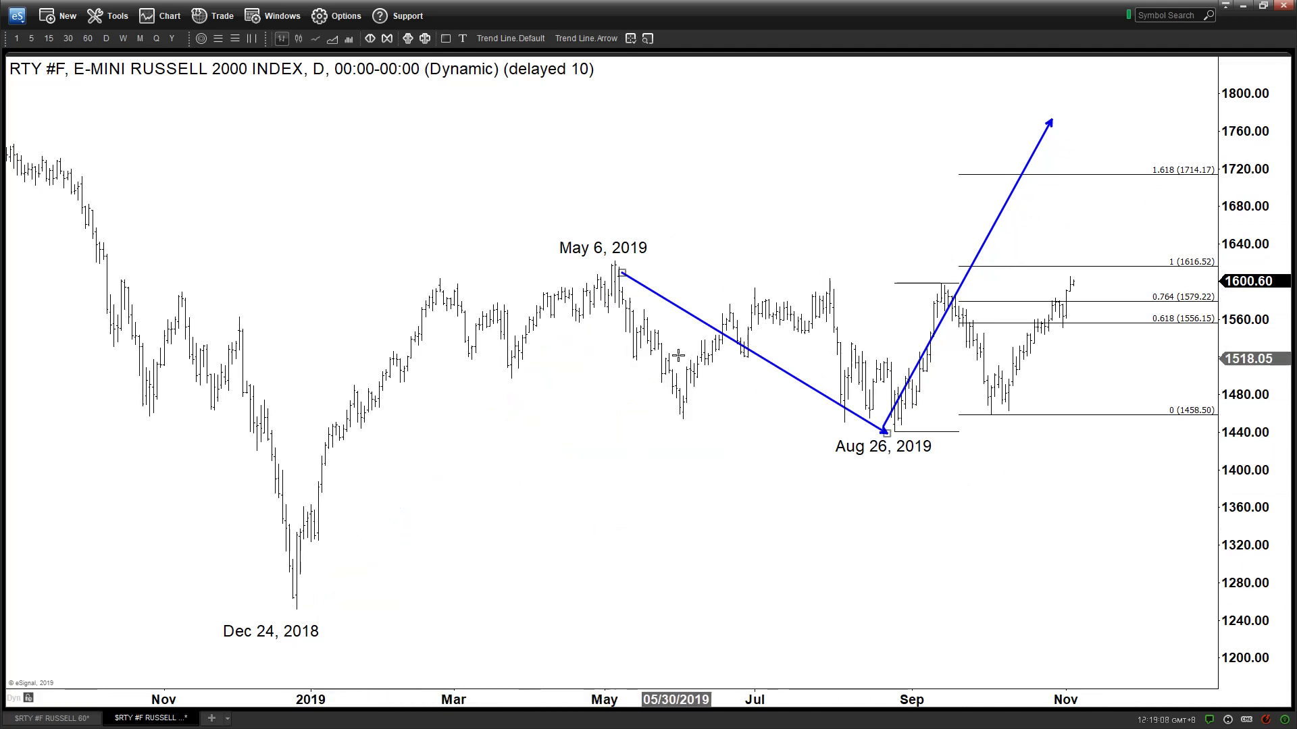
right_click(683, 308)
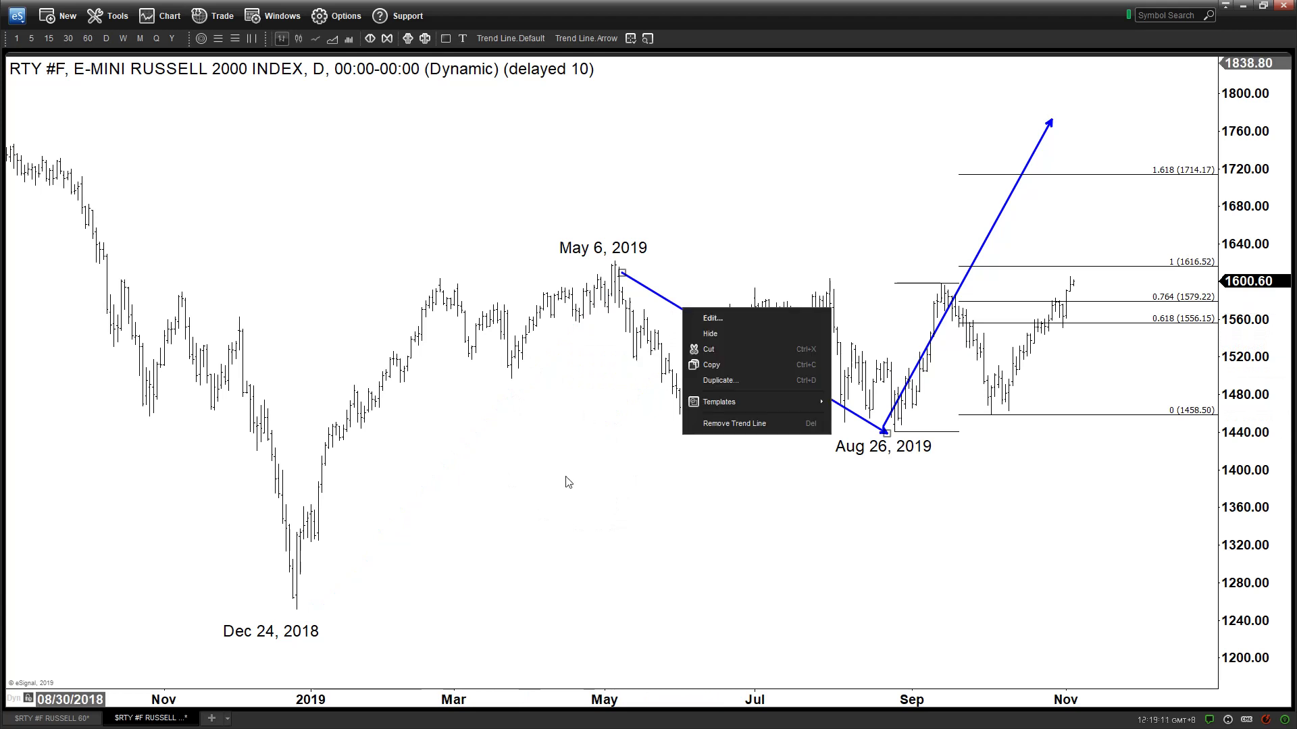
click(727, 425)
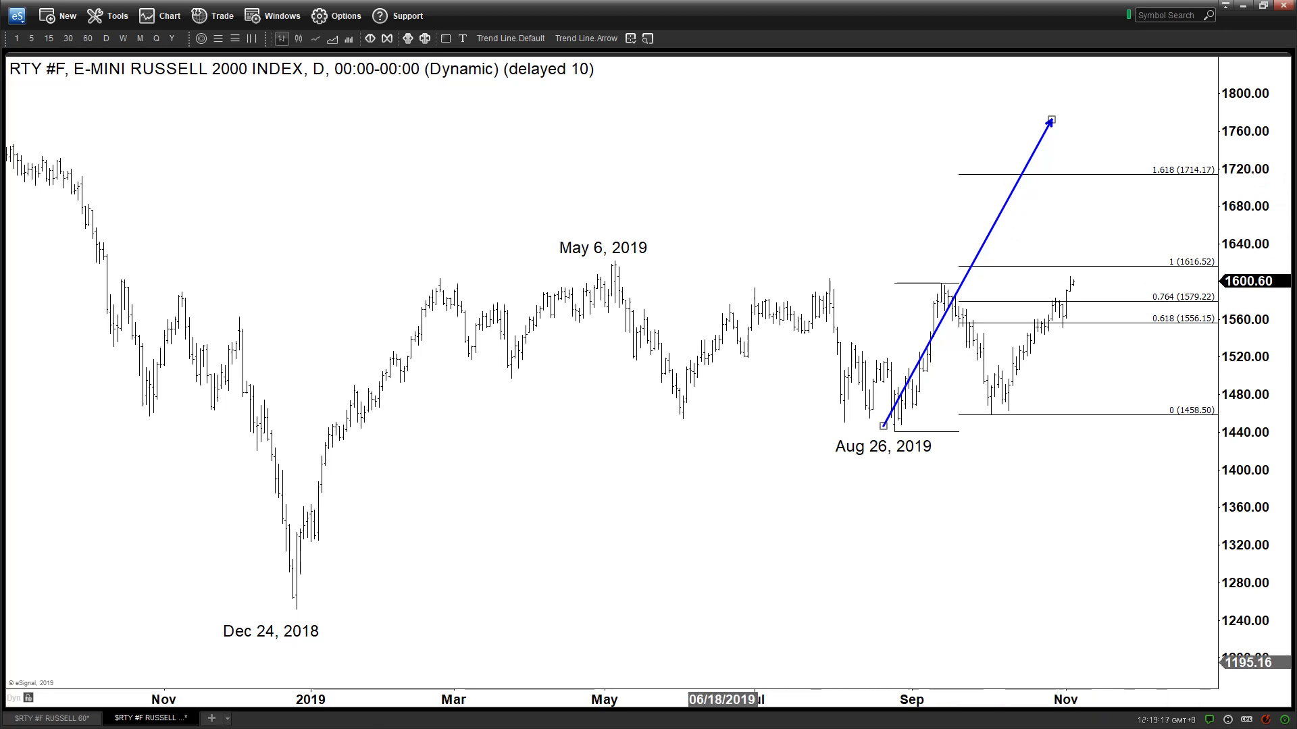
click(94, 718)
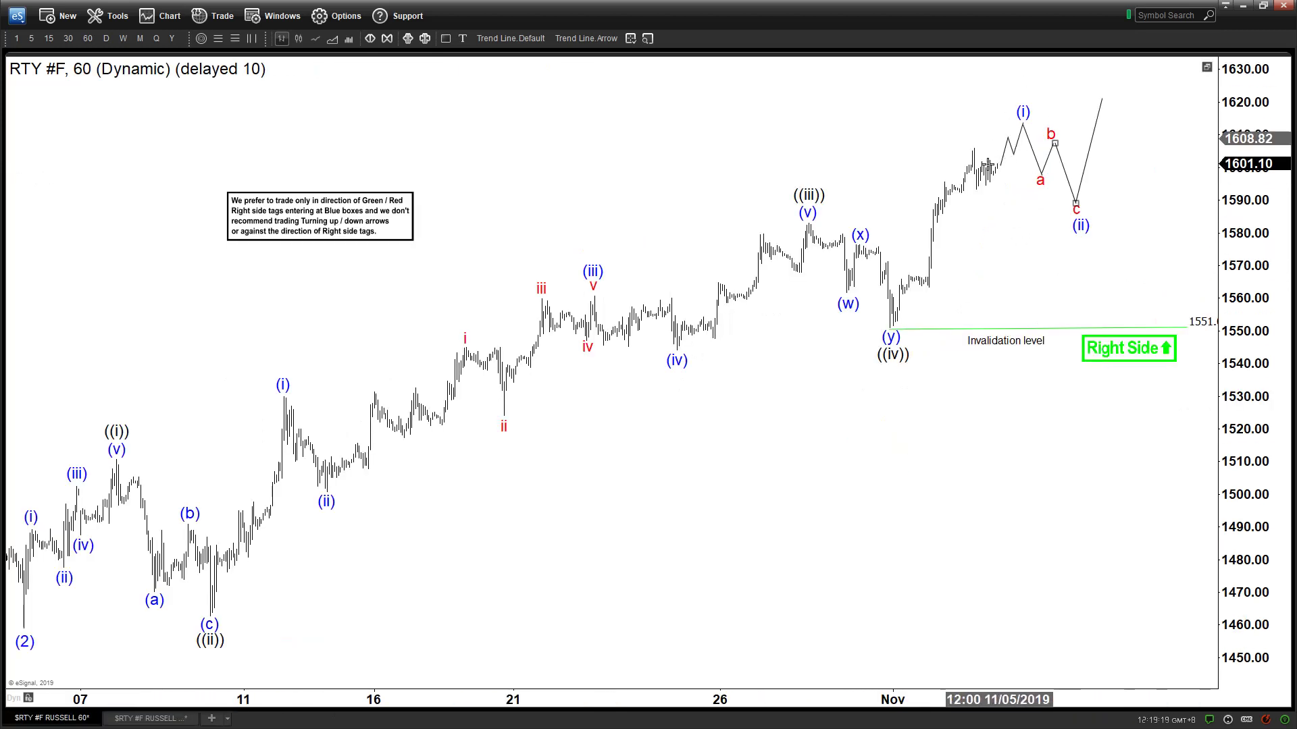
On the daily chart, delete the blue arrow rising from the Aug 26 low.
click(150, 718)
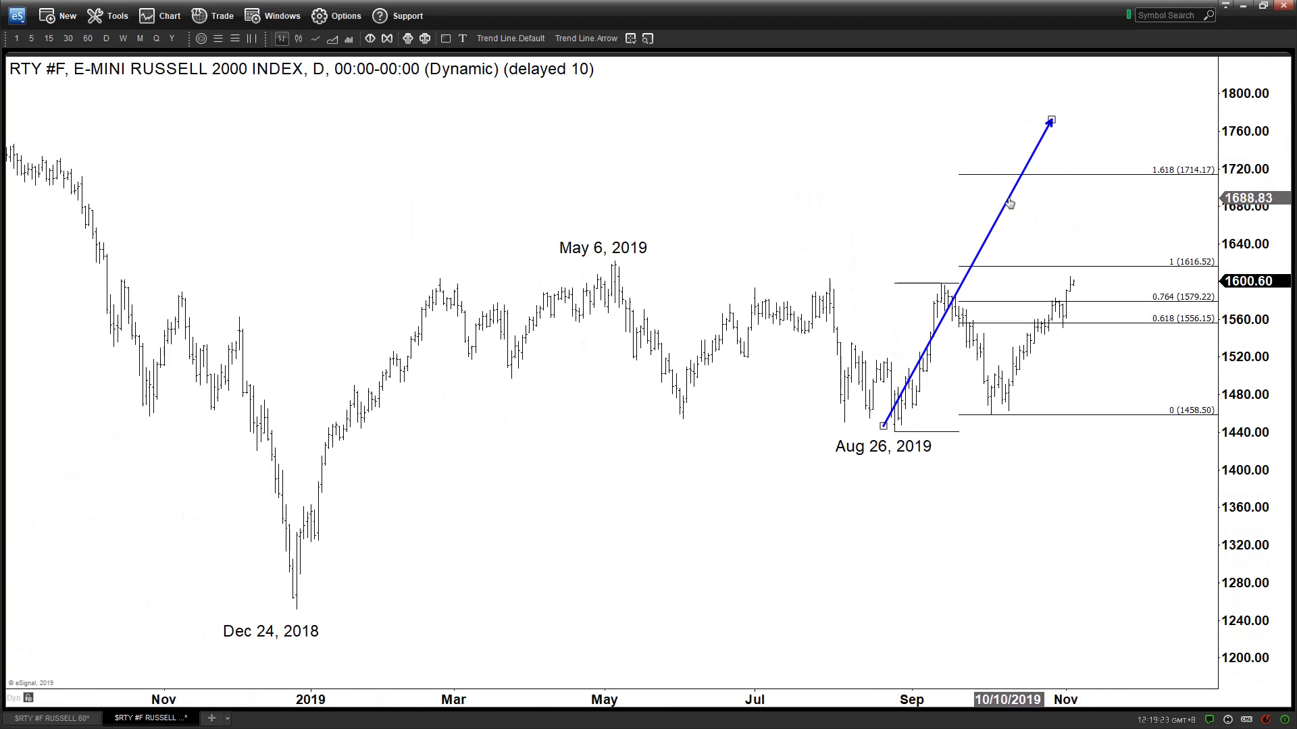
right_click(1009, 203)
click(1054, 312)
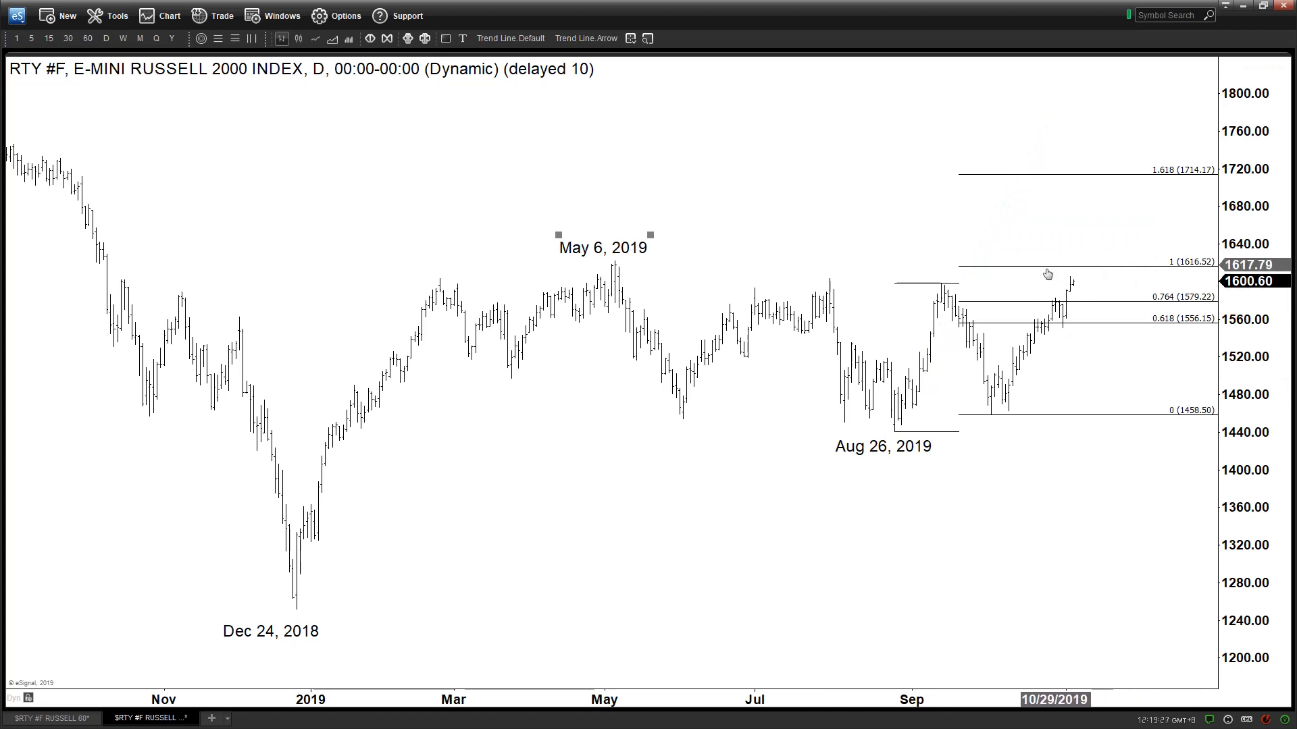
Draw trial arrows at the latest bar and near the May 6 high, cancelling the May 6 one.
click(598, 41)
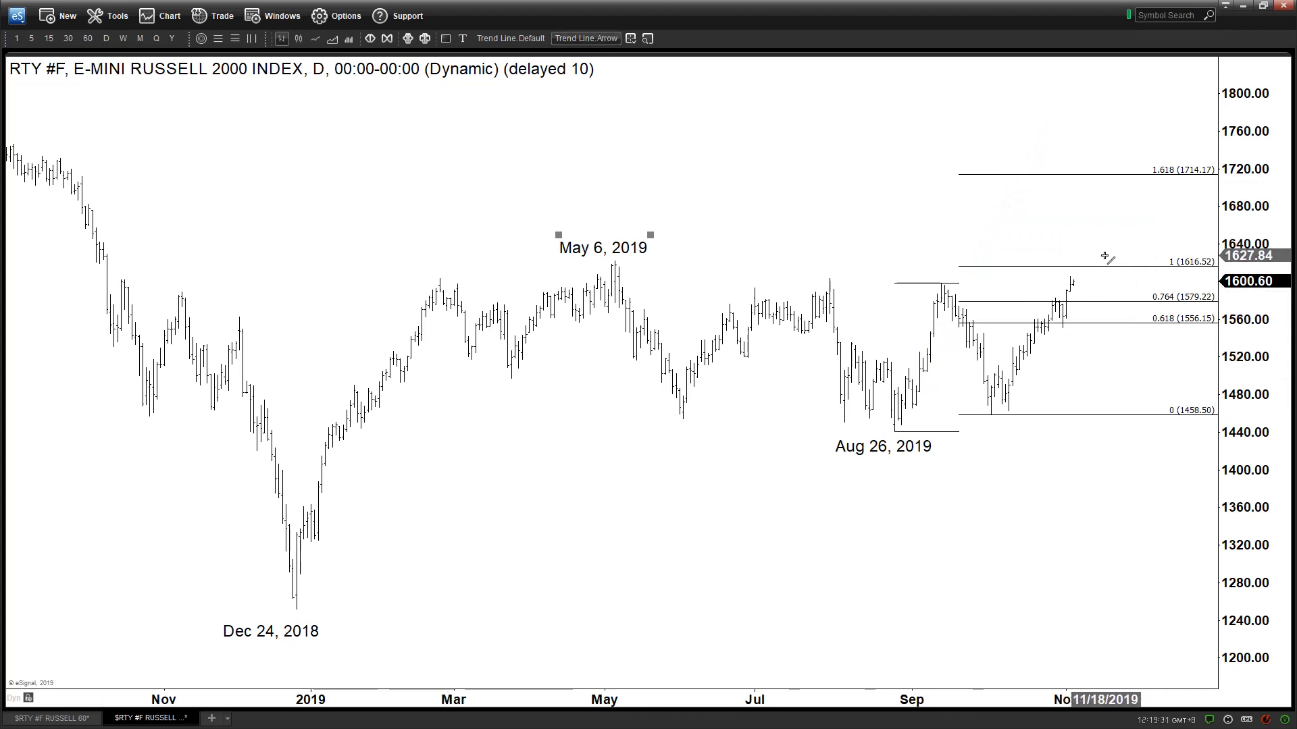
drag(1079, 283, 1090, 249)
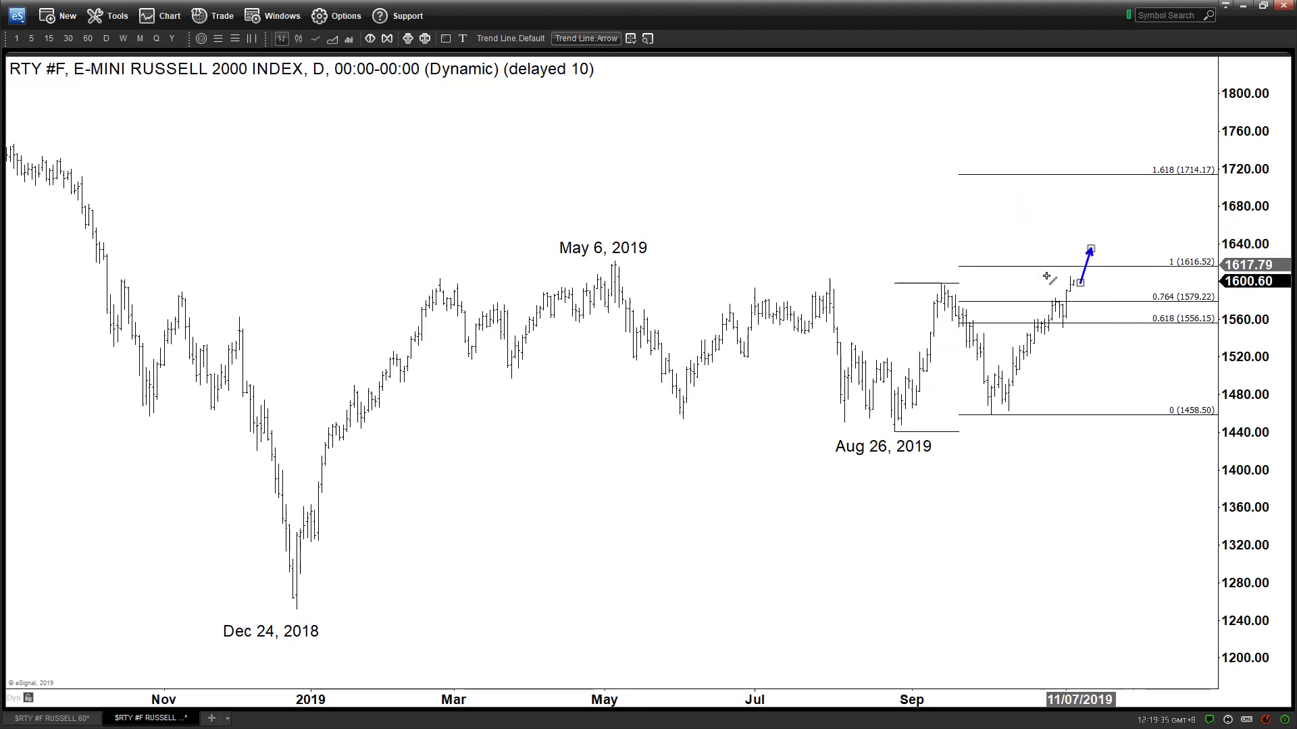
drag(608, 213, 611, 229)
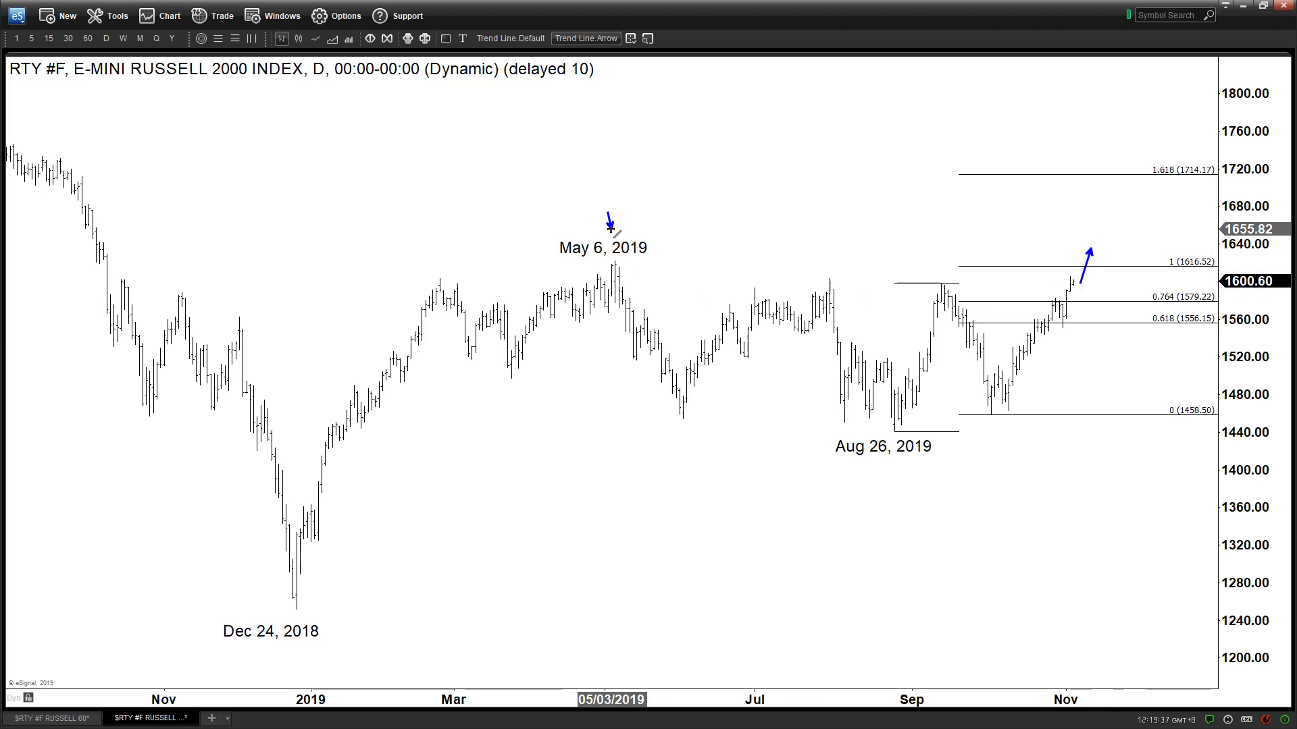
key(Escape)
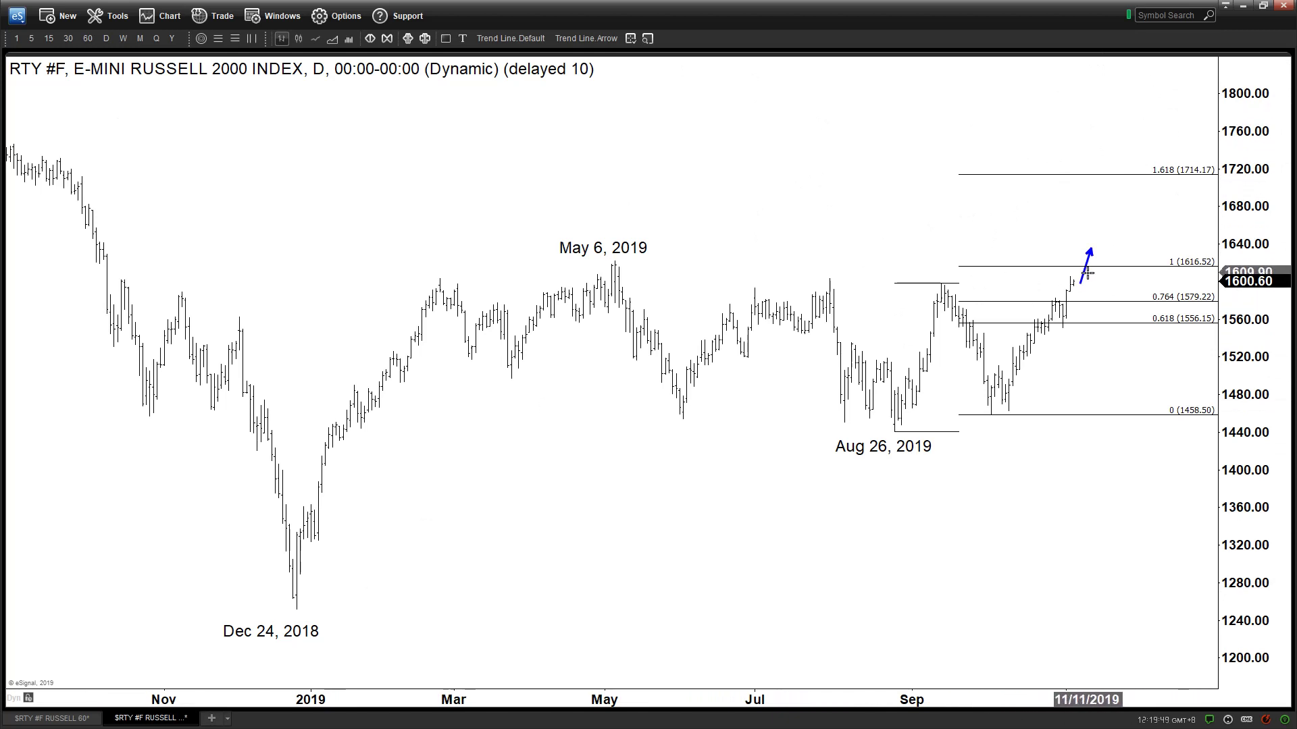
Delete the arrow at the latest bar, then show the hourly chart shifted slightly left.
right_click(1086, 279)
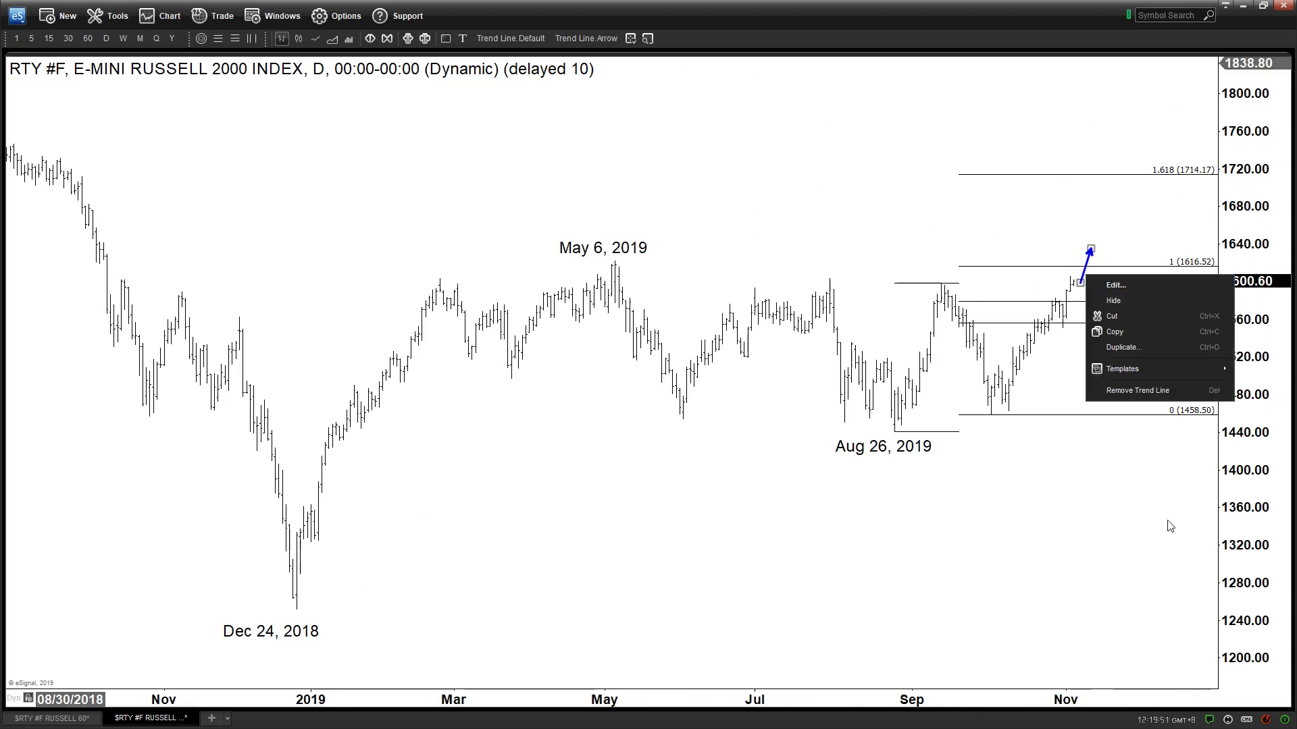
click(1159, 396)
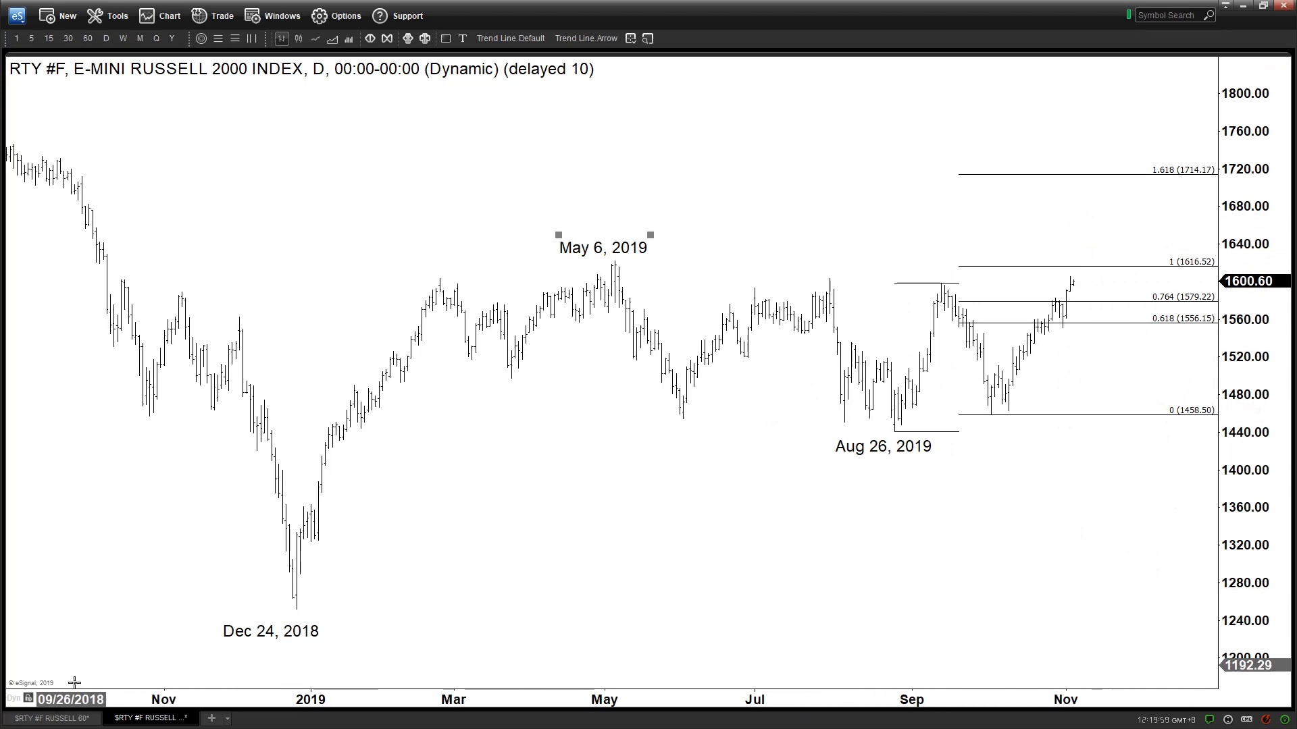
click(51, 718)
drag(1094, 257, 1052, 260)
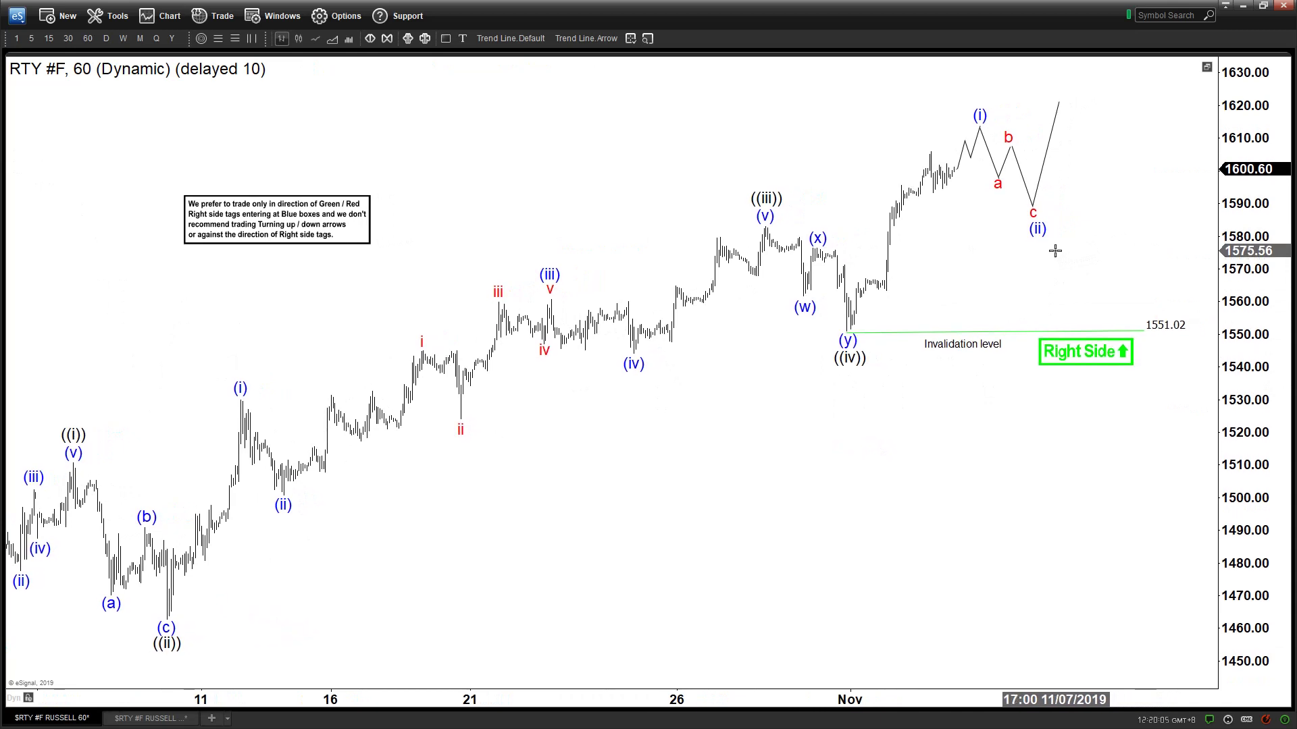